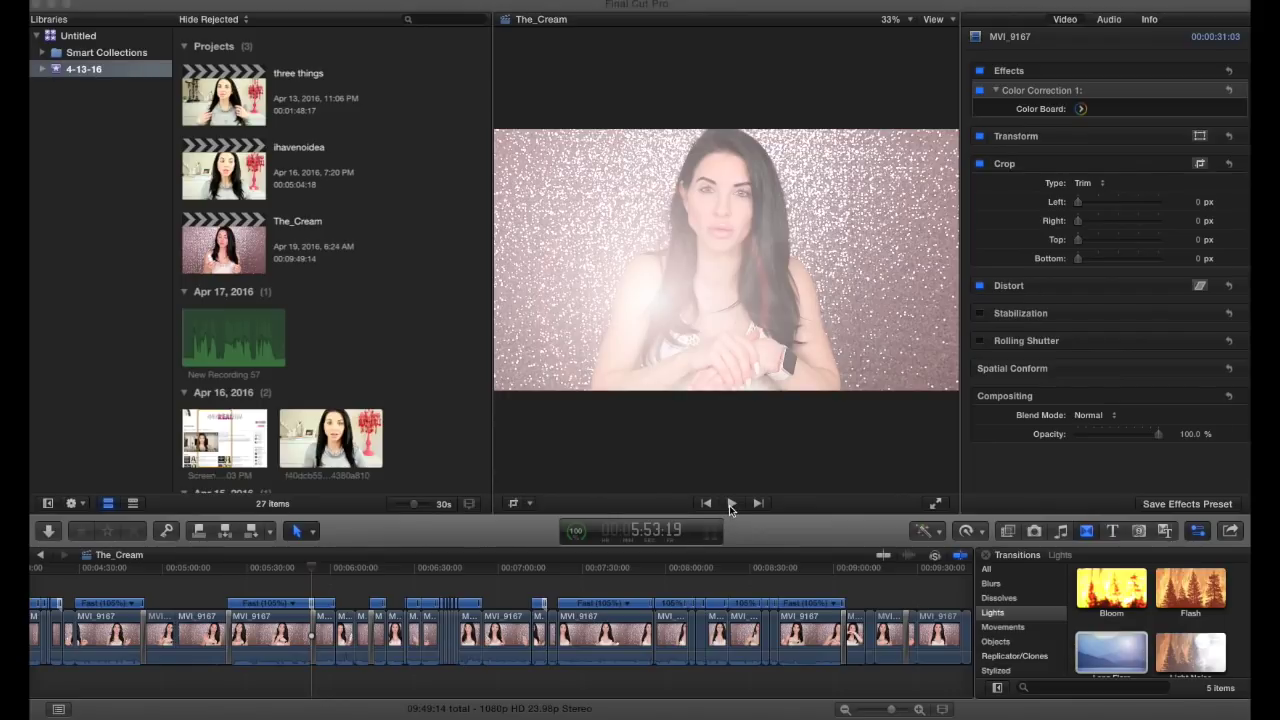
Play to about 5:56:20 and select the 4-second cream product image clip
left_click(731, 503)
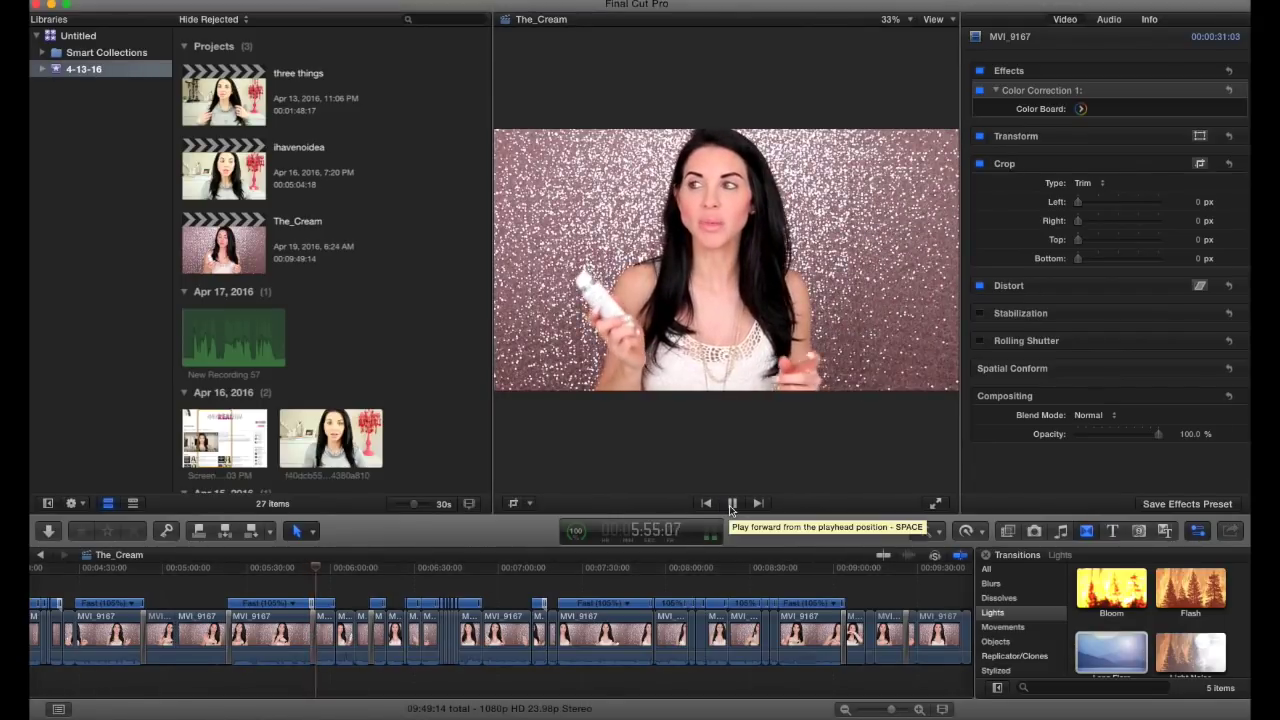
left_click(731, 503)
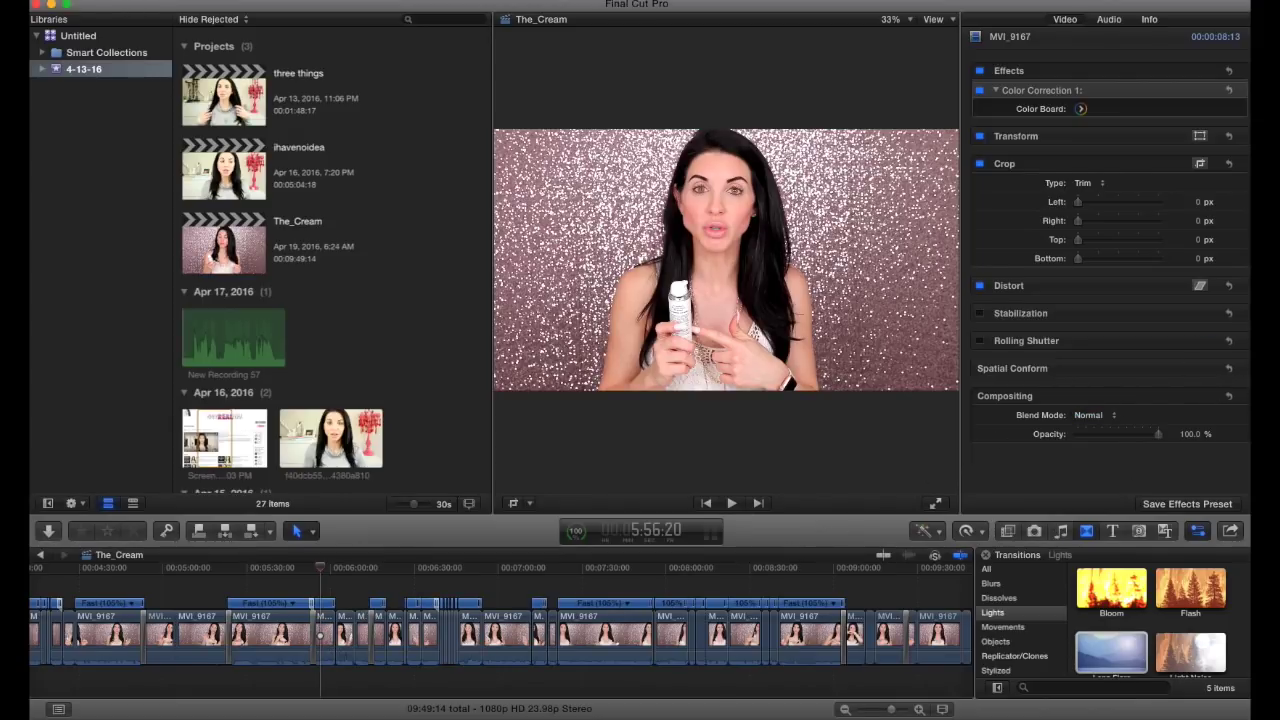
left_click(322, 630)
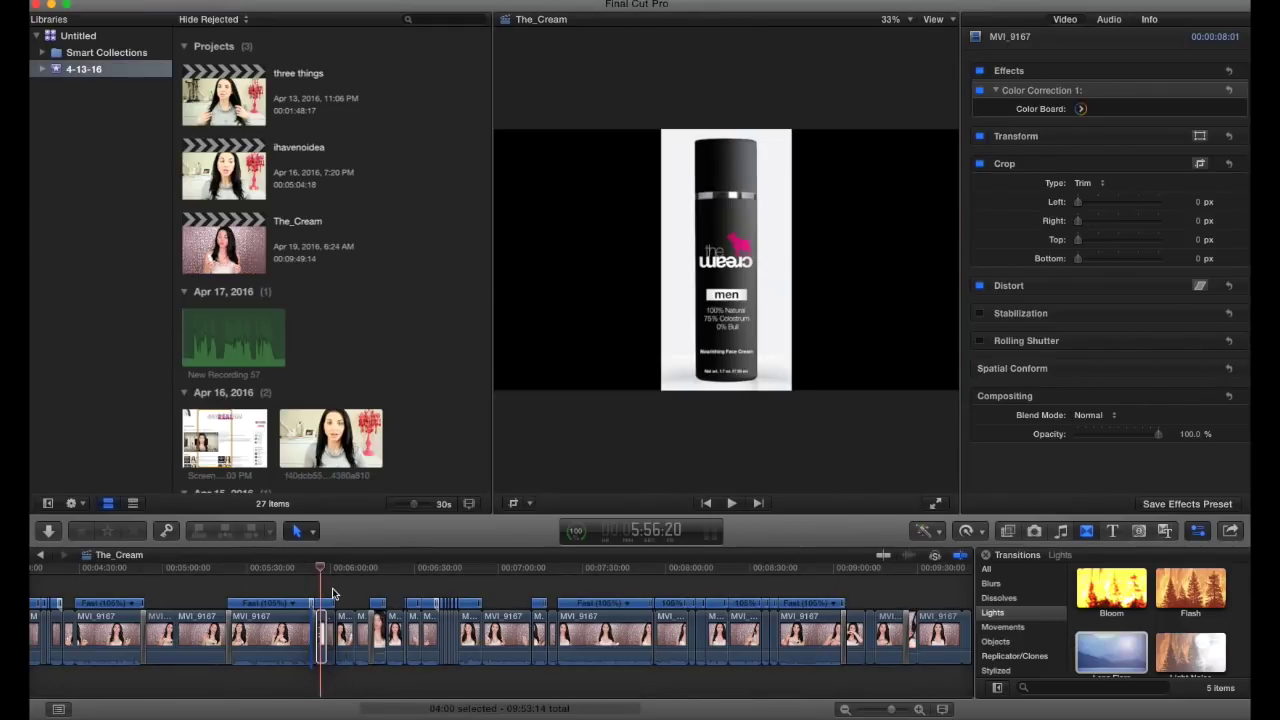
Lift the cream image clip above the talking-head footage as a connected clip and preview it
left_click_drag(322, 630, 321, 581)
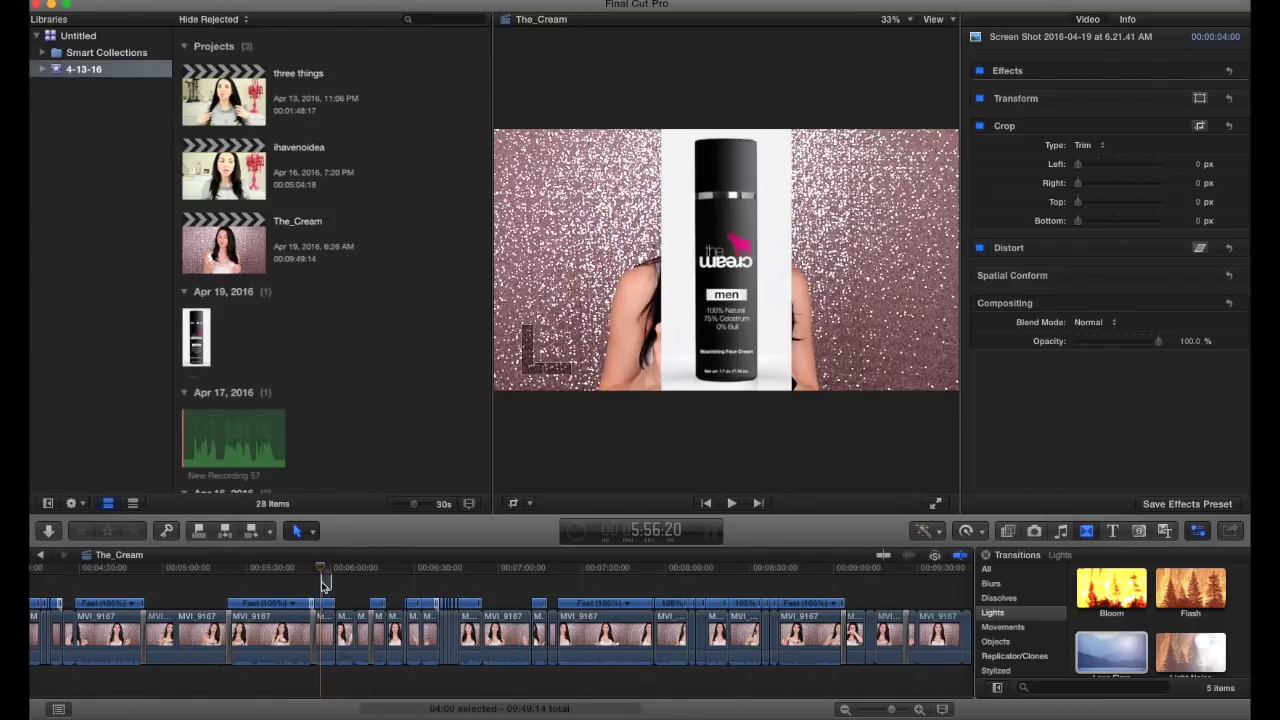
left_click(731, 504)
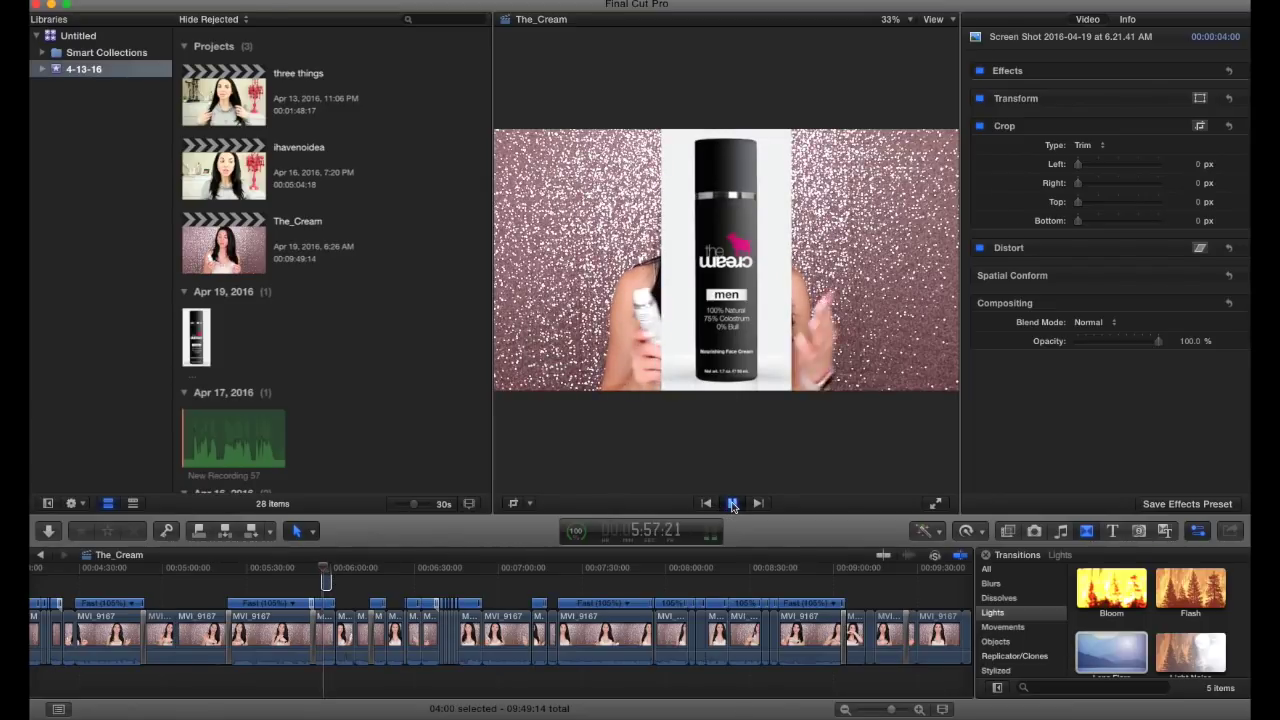
left_click(731, 504)
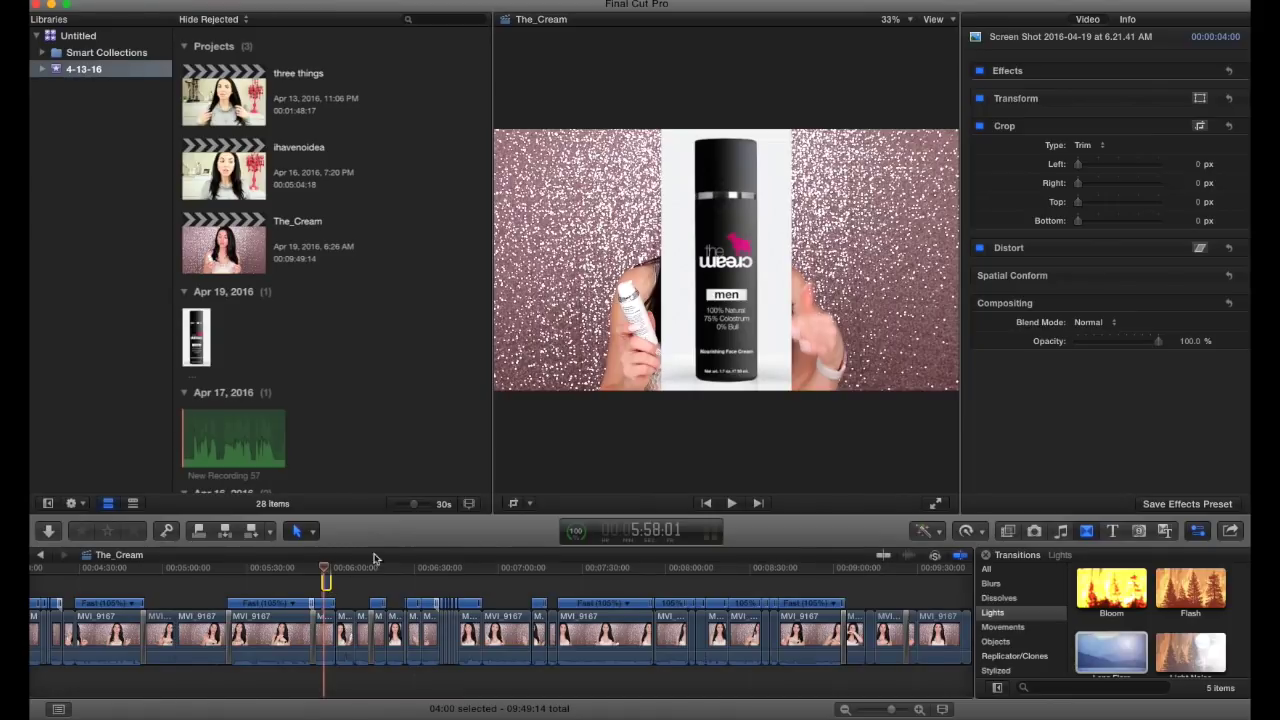
Shrink the cream product image with Transform and move it to the right of the frame
left_click(531, 504)
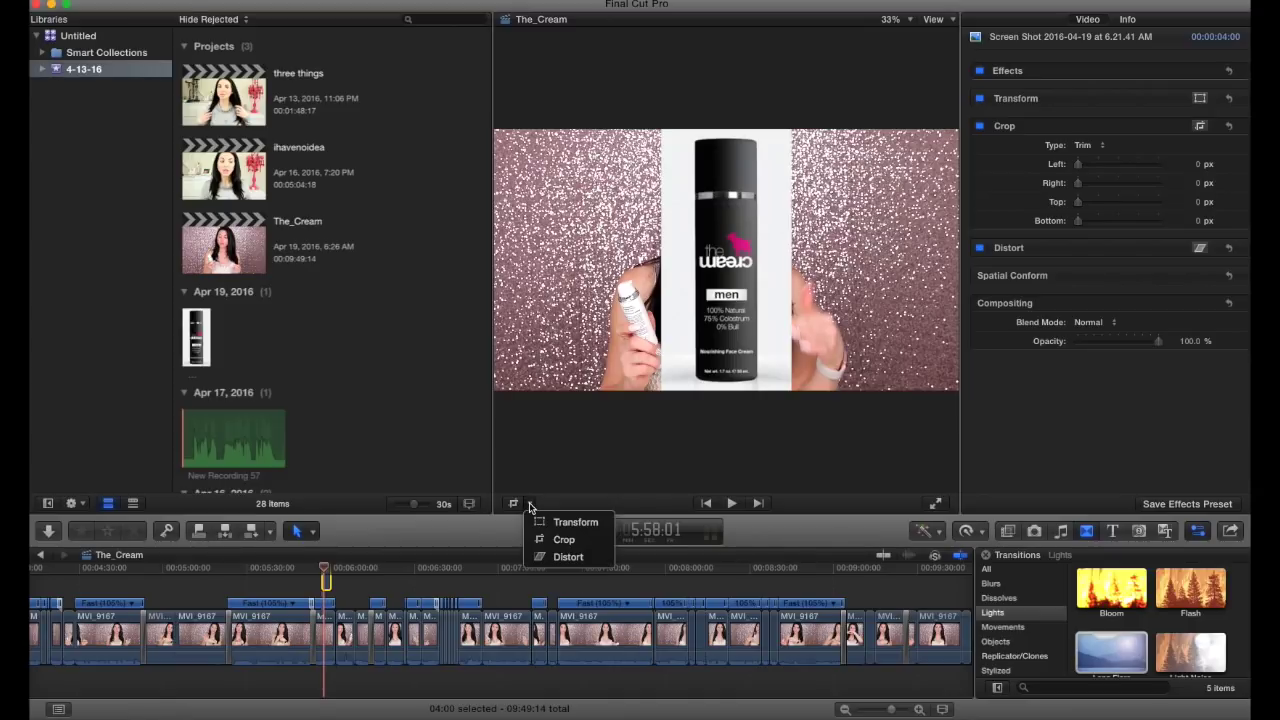
left_click(576, 522)
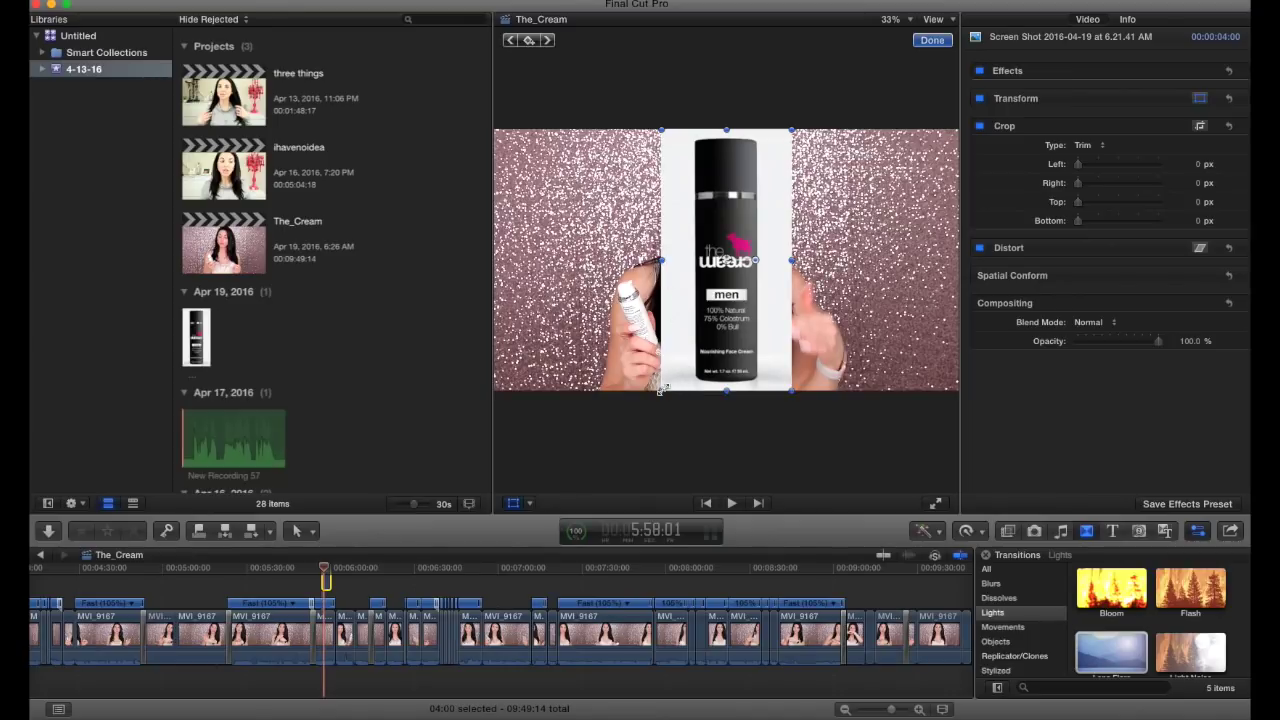
left_click_drag(659, 390, 888, 256)
scroll(884, 236, "up", 3)
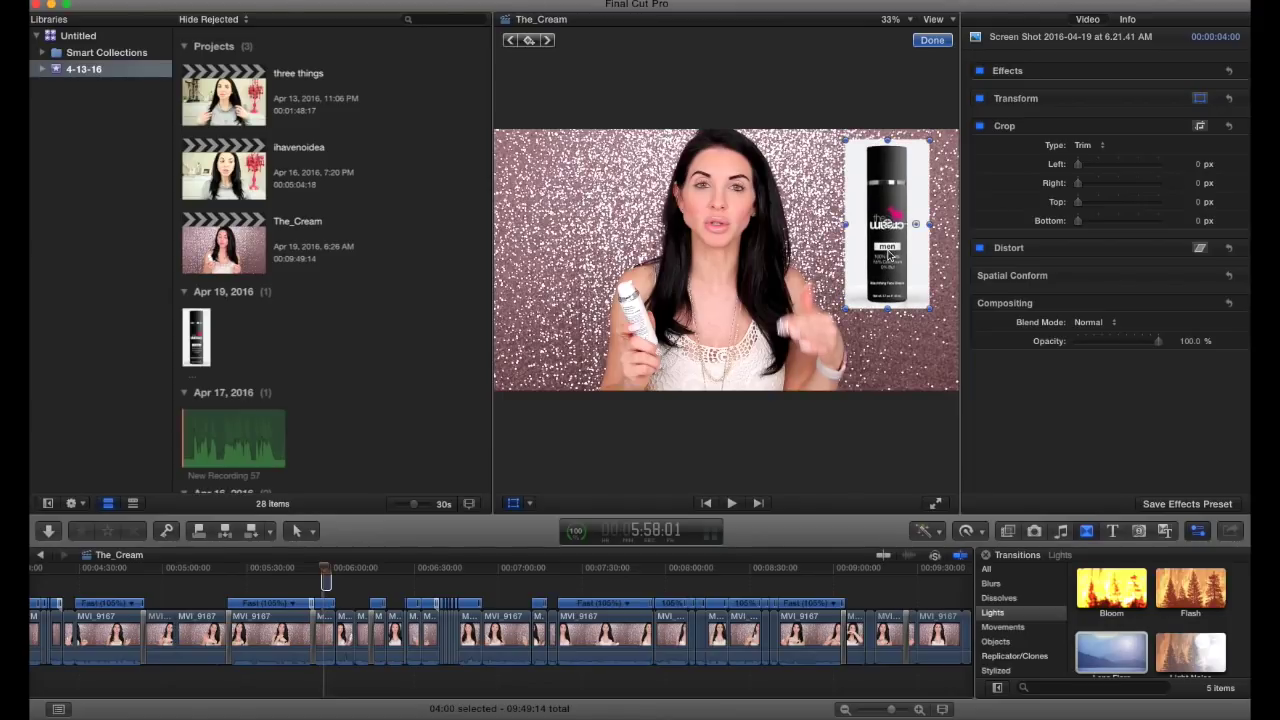
left_click_drag(930, 308, 920, 292)
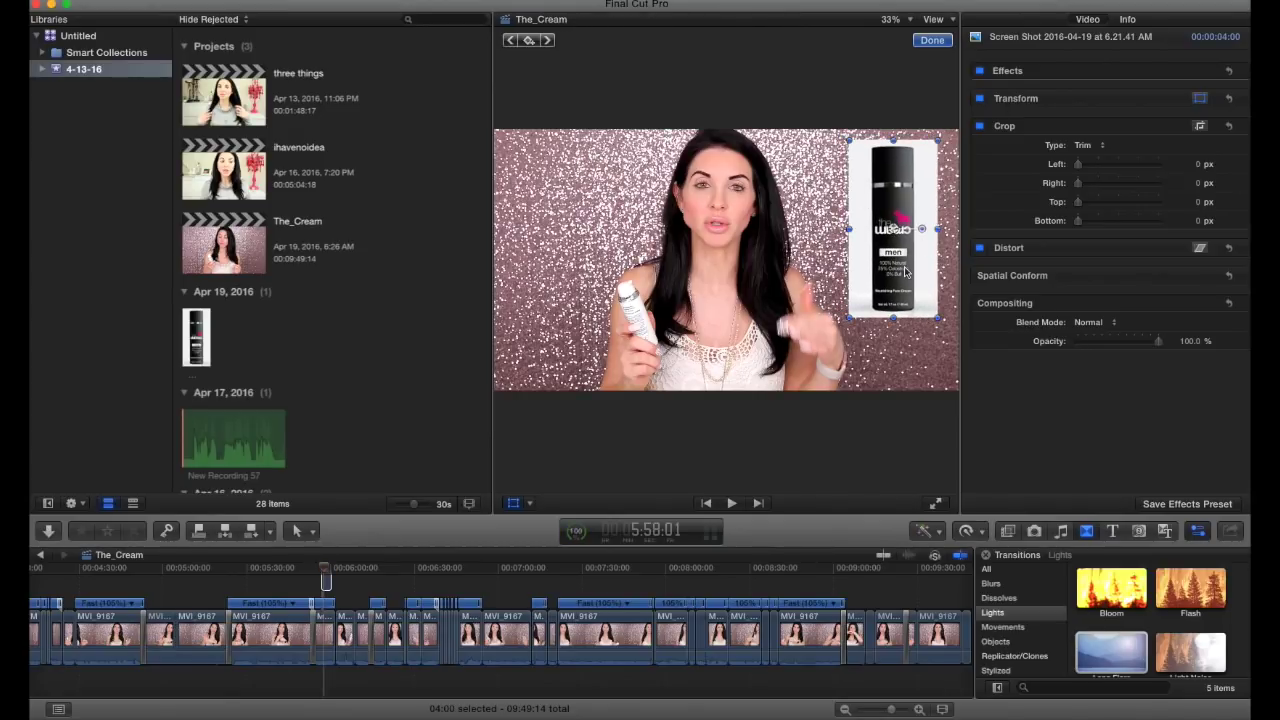
Adjust the image's angle and crop its left edge tightly around the bottle
mouse_move(922, 230)
left_mouse_down()
mouse_move(927, 213)
mouse_move(922, 231)
left_mouse_up()
left_click_drag(1078, 168, 1083, 207)
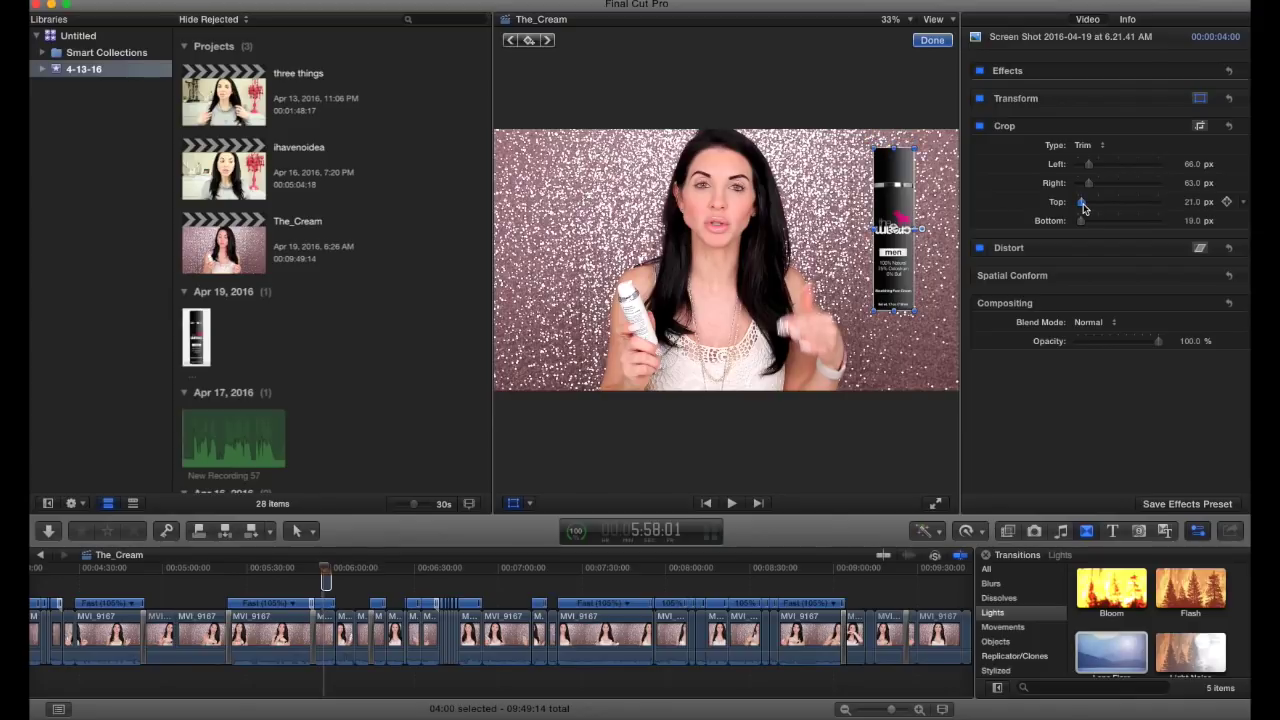
left_click(932, 41)
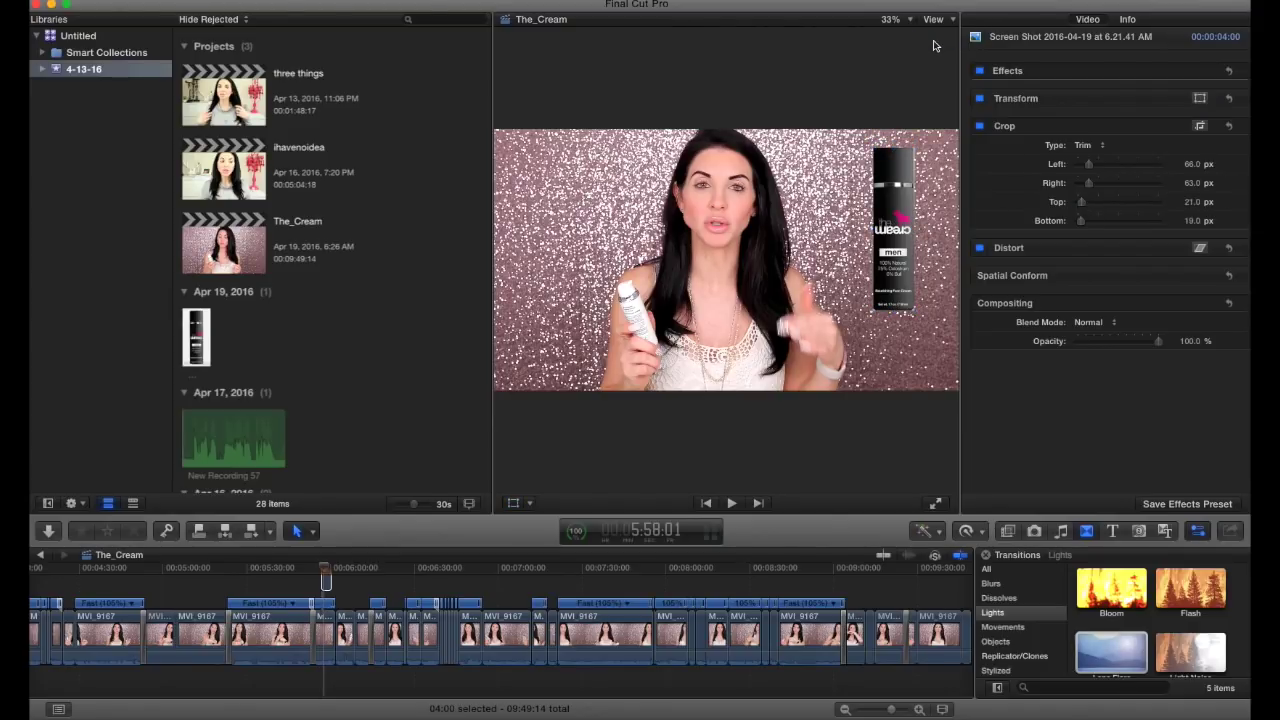
Refine the right-side crop of the cream bottle image
left_click(530, 505)
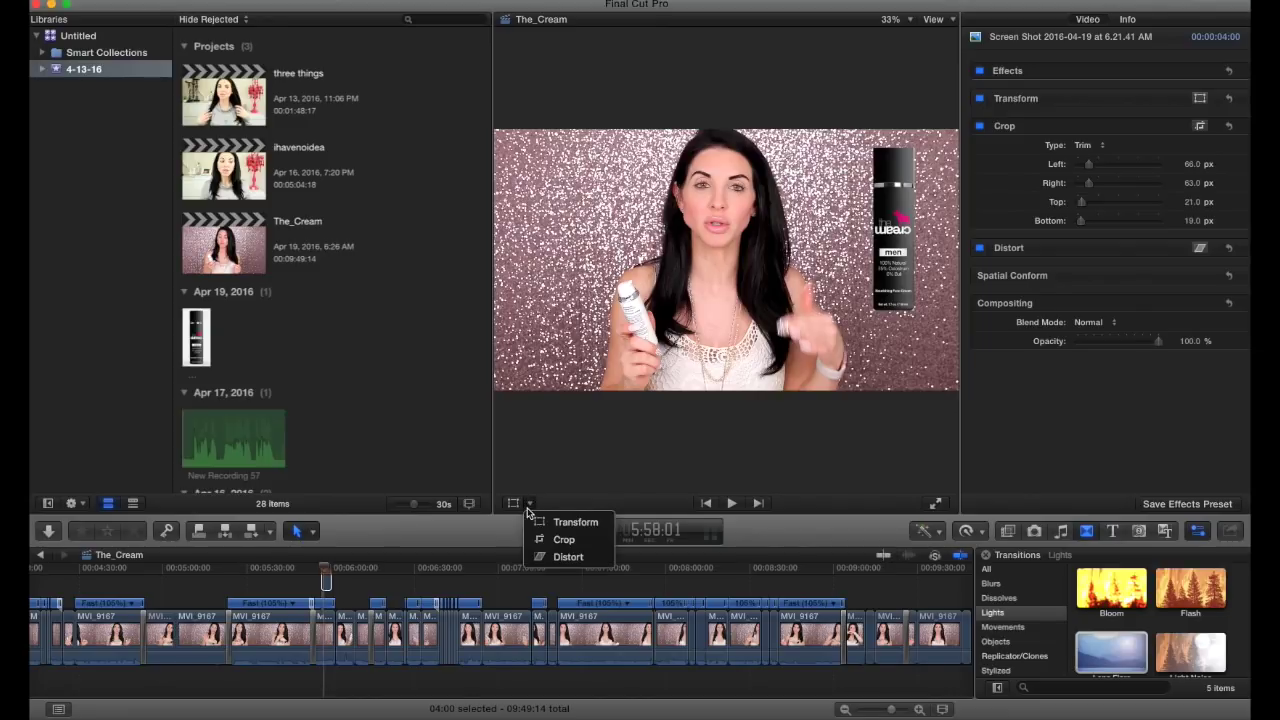
left_click(555, 524)
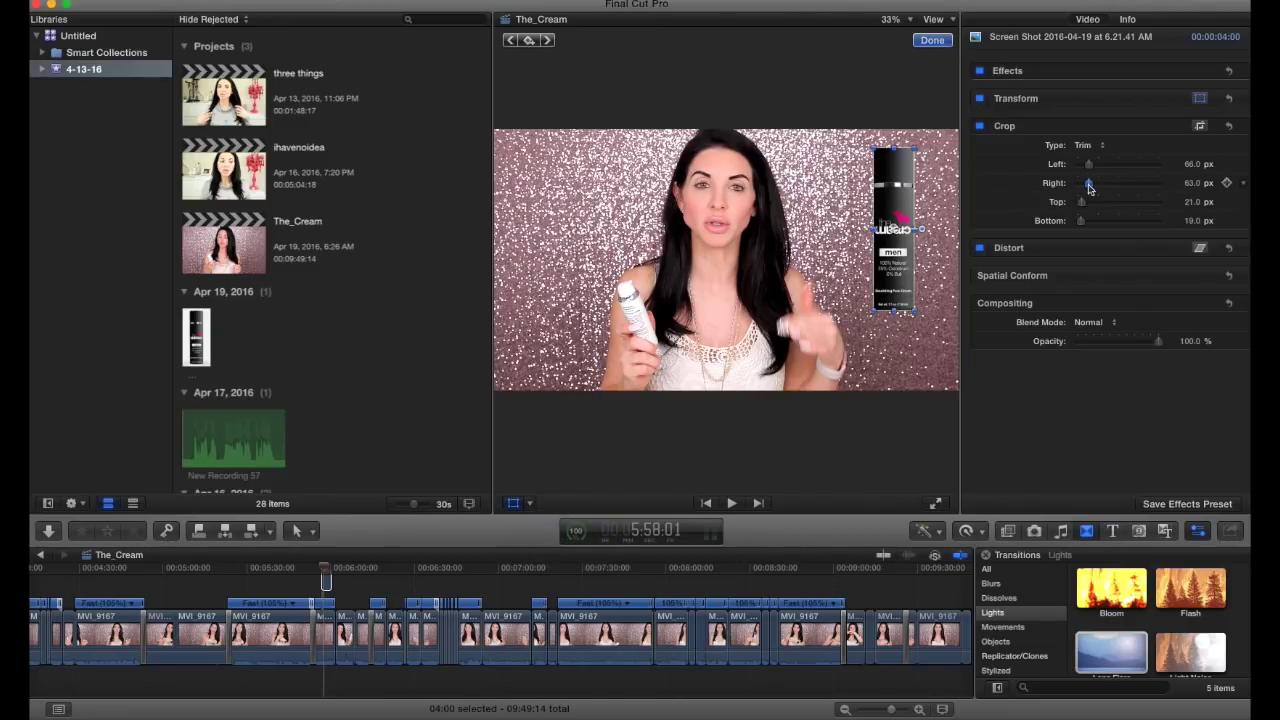
left_click_drag(1090, 187, 1089, 187)
left_click(932, 41)
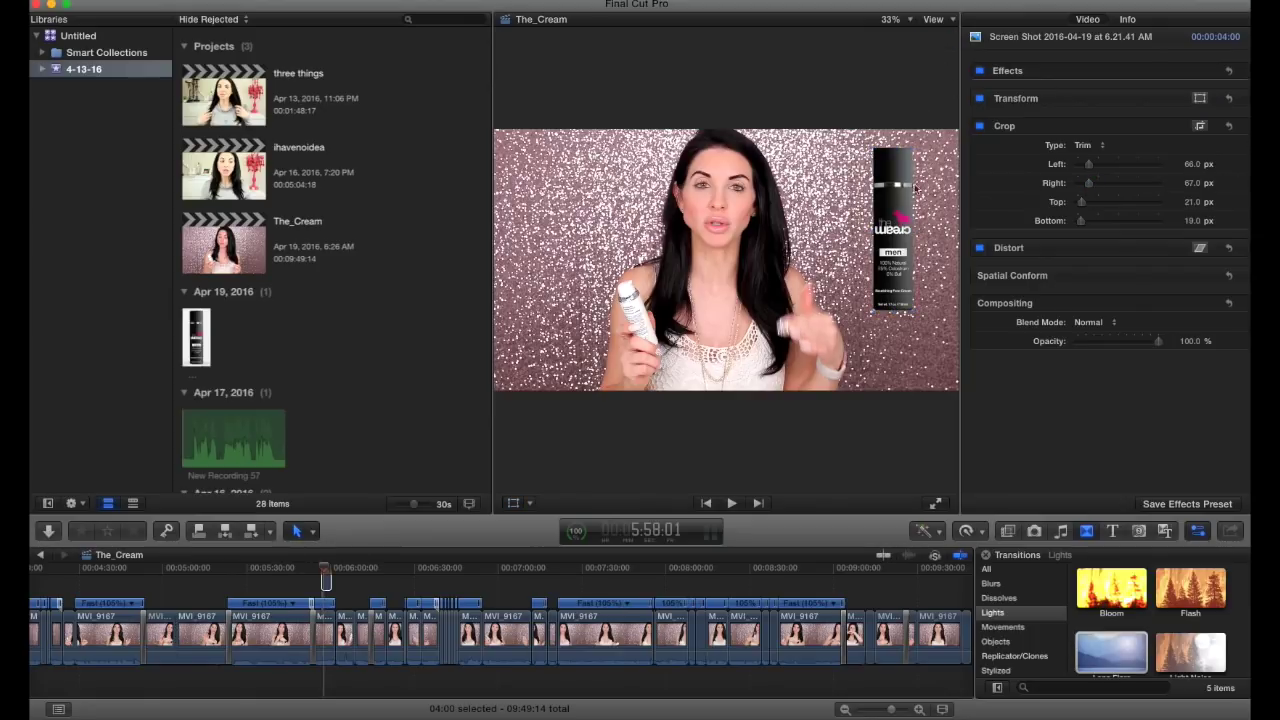
Enlarge the bottle overlay slightly and nudge it up and right at the frame's edge
left_click(518, 505)
left_click(550, 522)
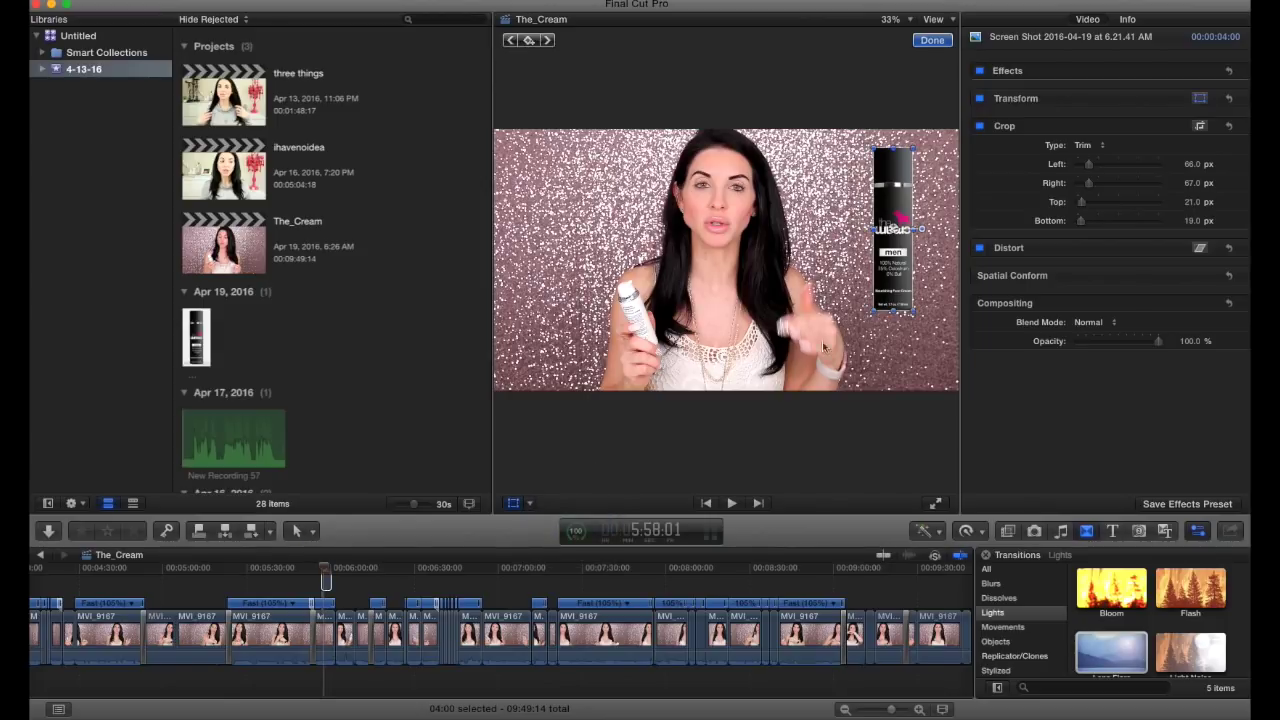
mouse_move(873, 310)
left_mouse_down()
mouse_move(868, 330)
mouse_move(892, 287)
mouse_move(889, 297)
left_mouse_up()
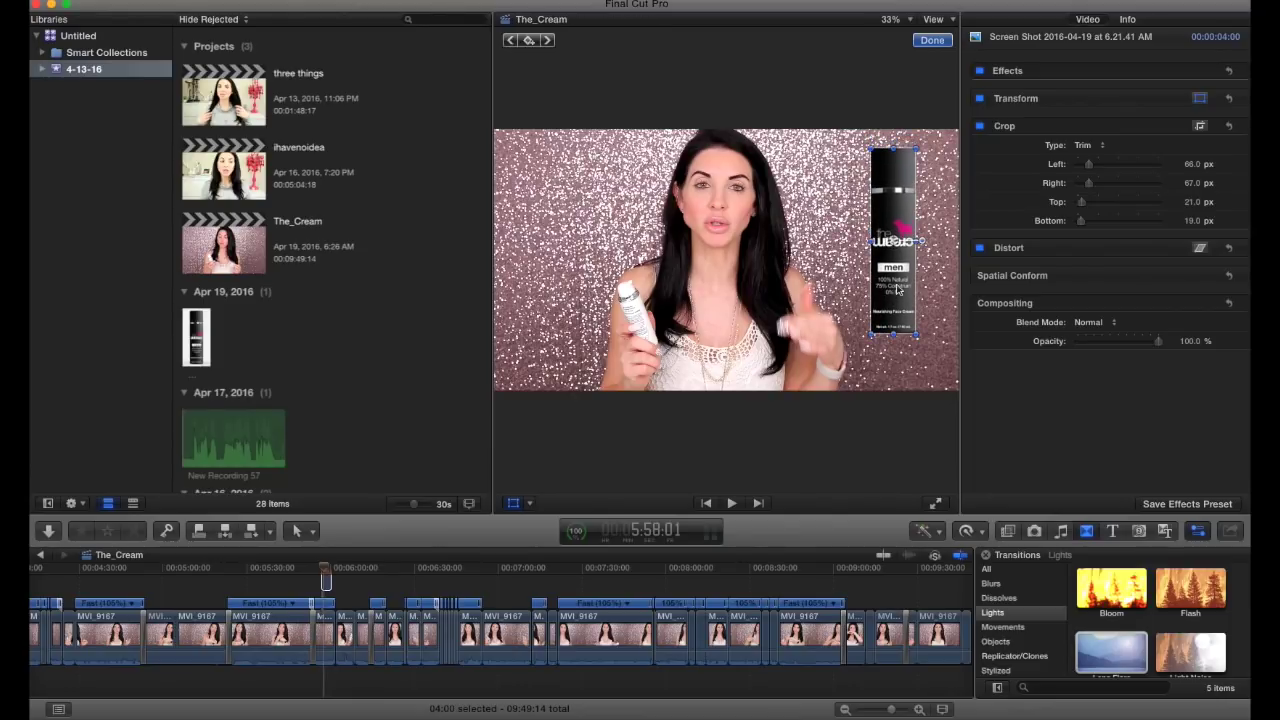
left_click(939, 44)
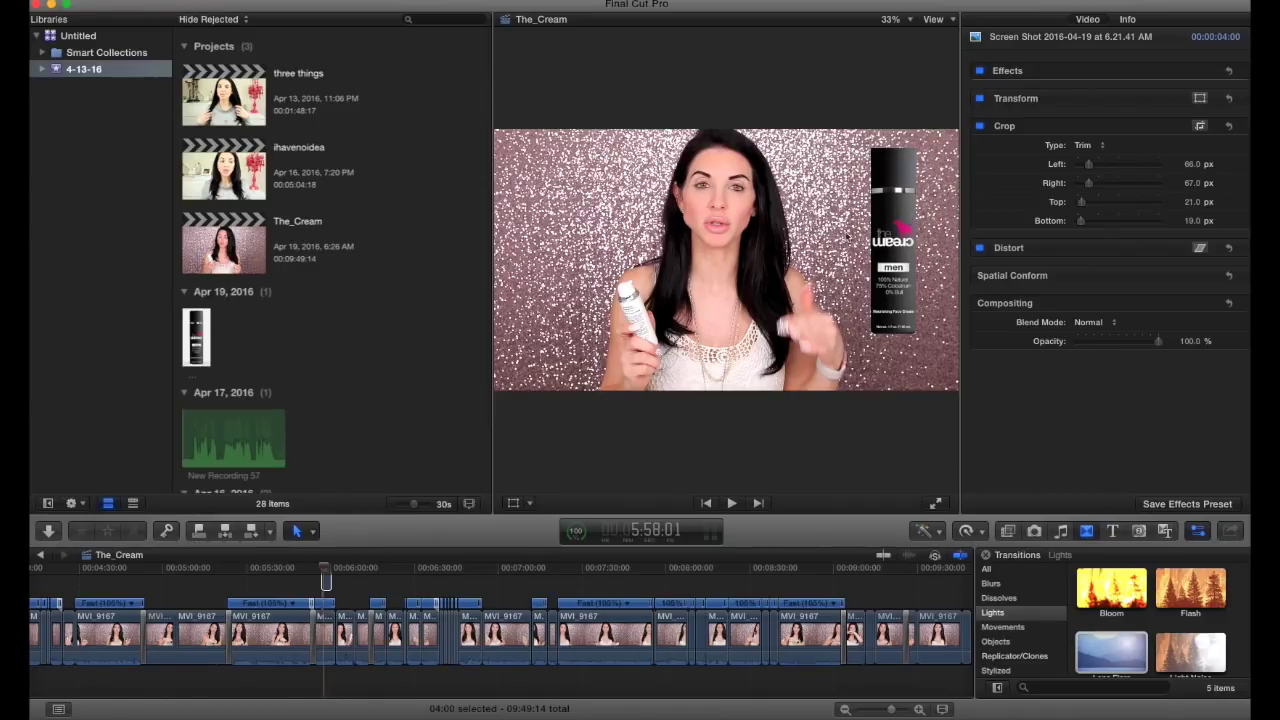
left_click(531, 503)
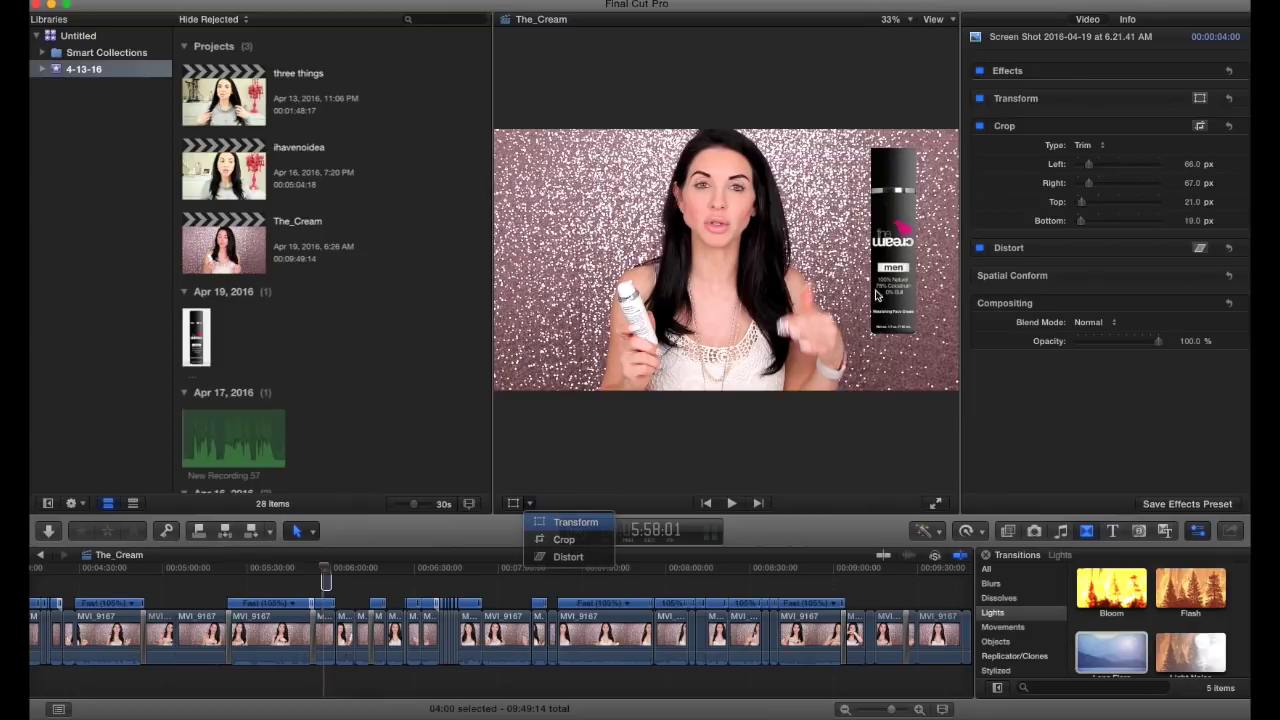
left_click(575, 522)
left_click_drag(895, 266, 895, 258)
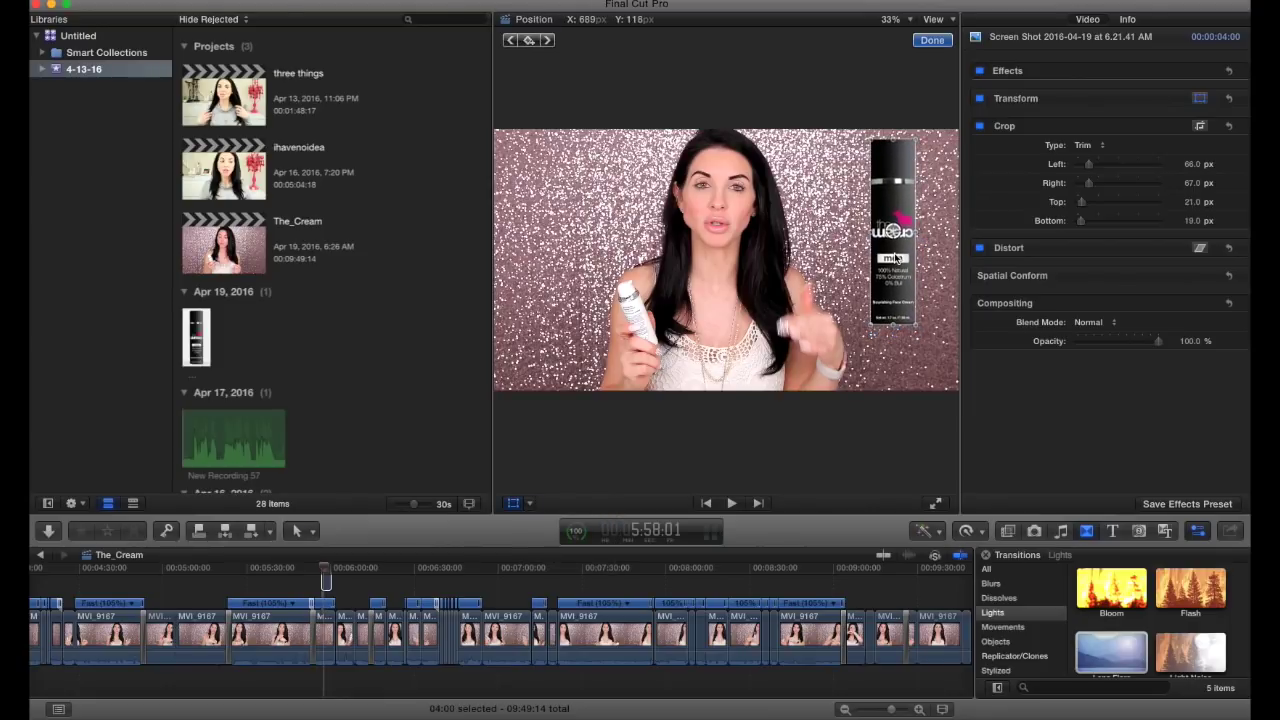
left_click(931, 40)
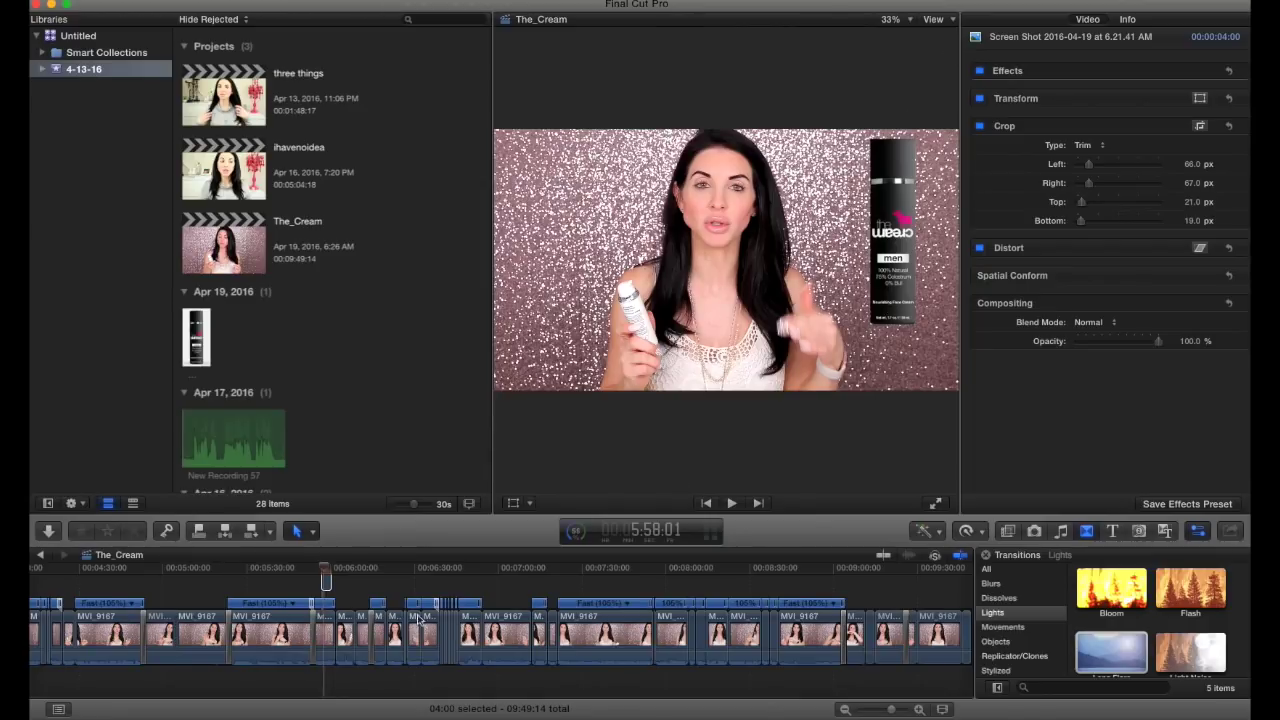
Review the overlay, extend the screenshot clip to about 11 seconds (11:03), and replay it
left_click_drag(324, 575, 318, 572)
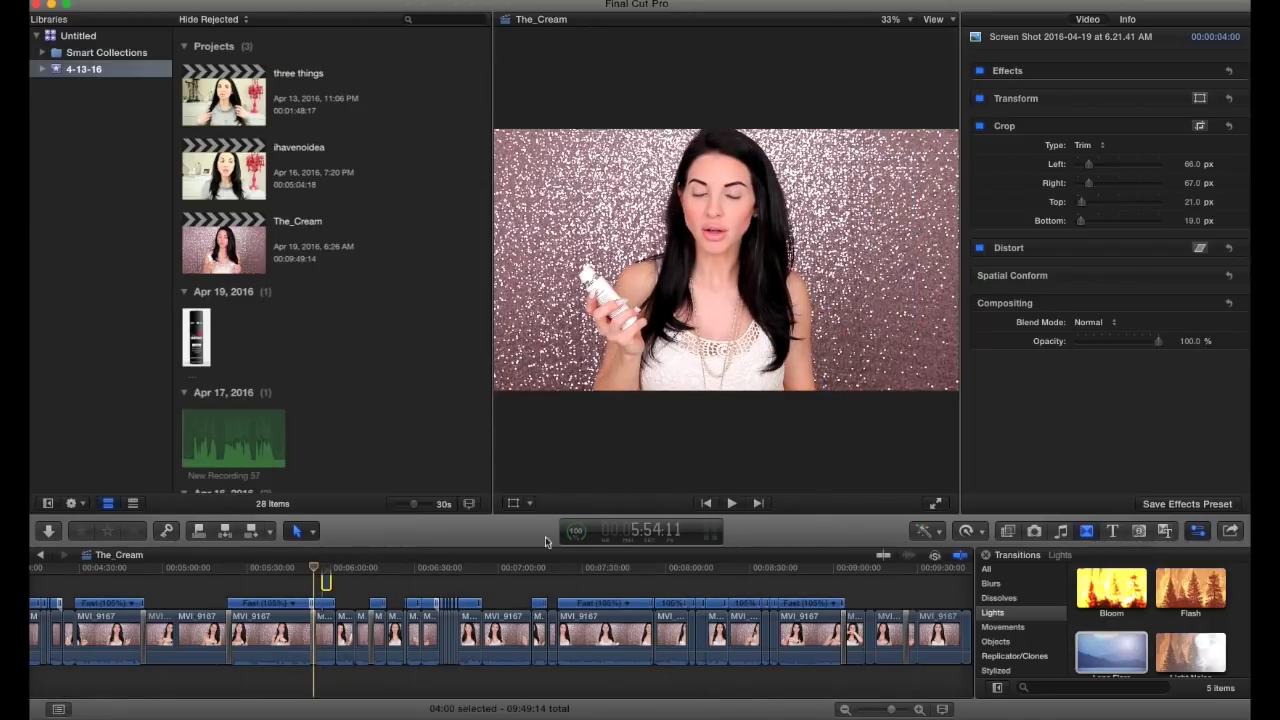
left_click(731, 503)
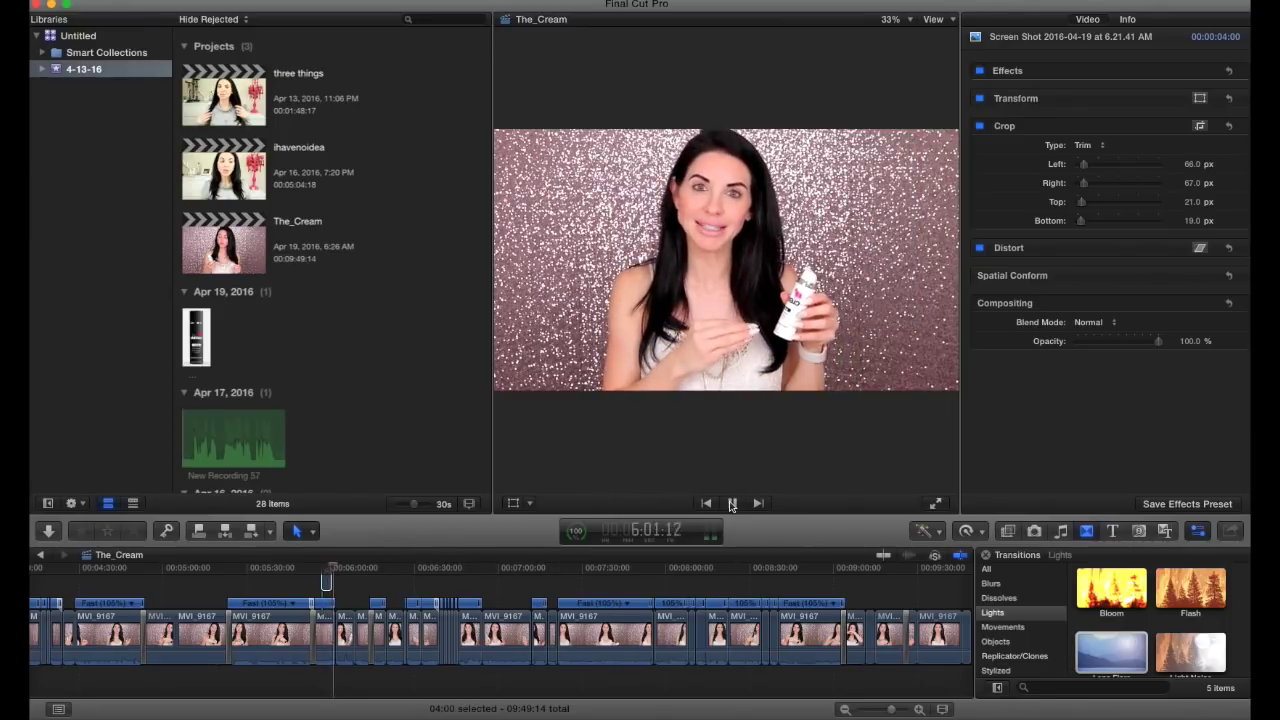
left_click(731, 504)
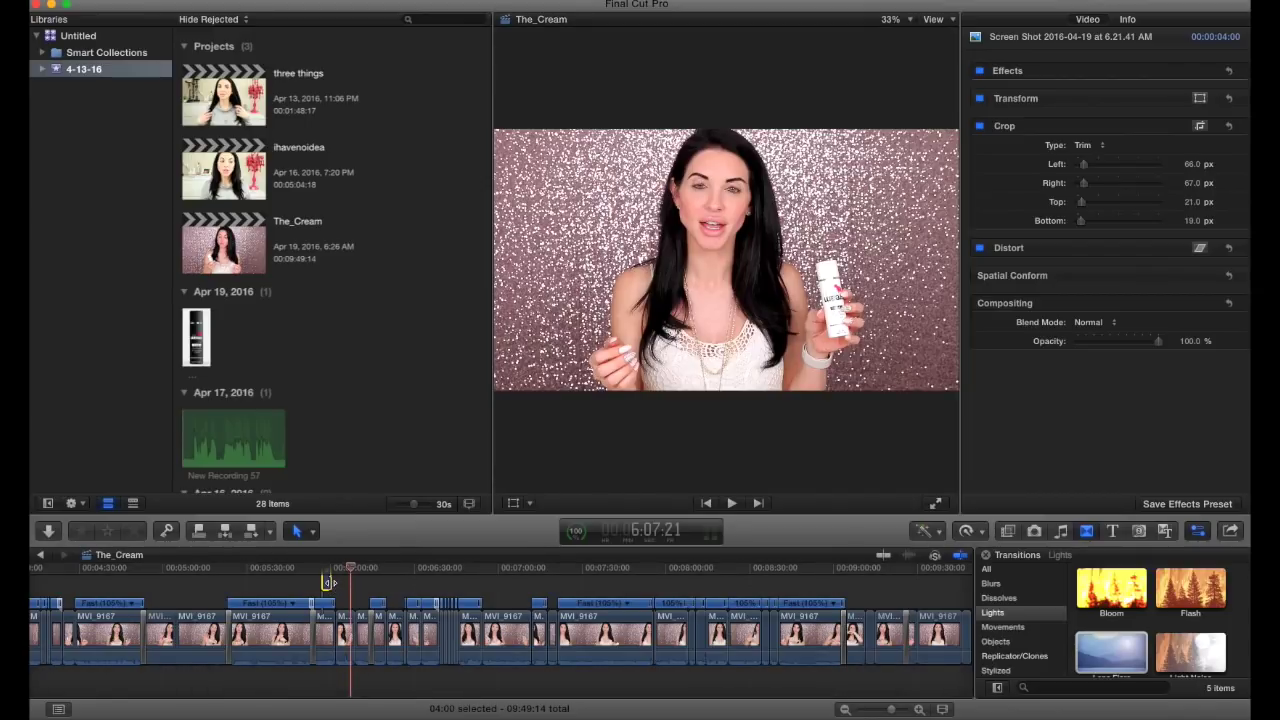
left_click_drag(328, 582, 349, 587)
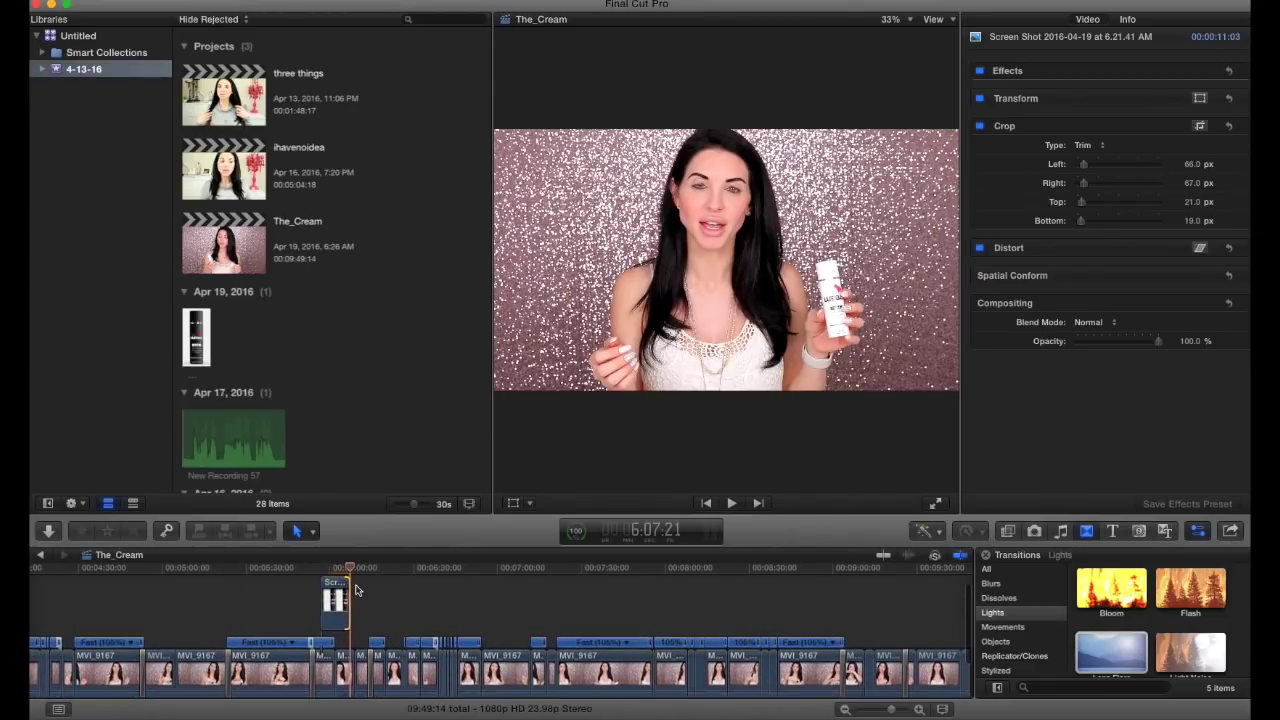
left_click(323, 570)
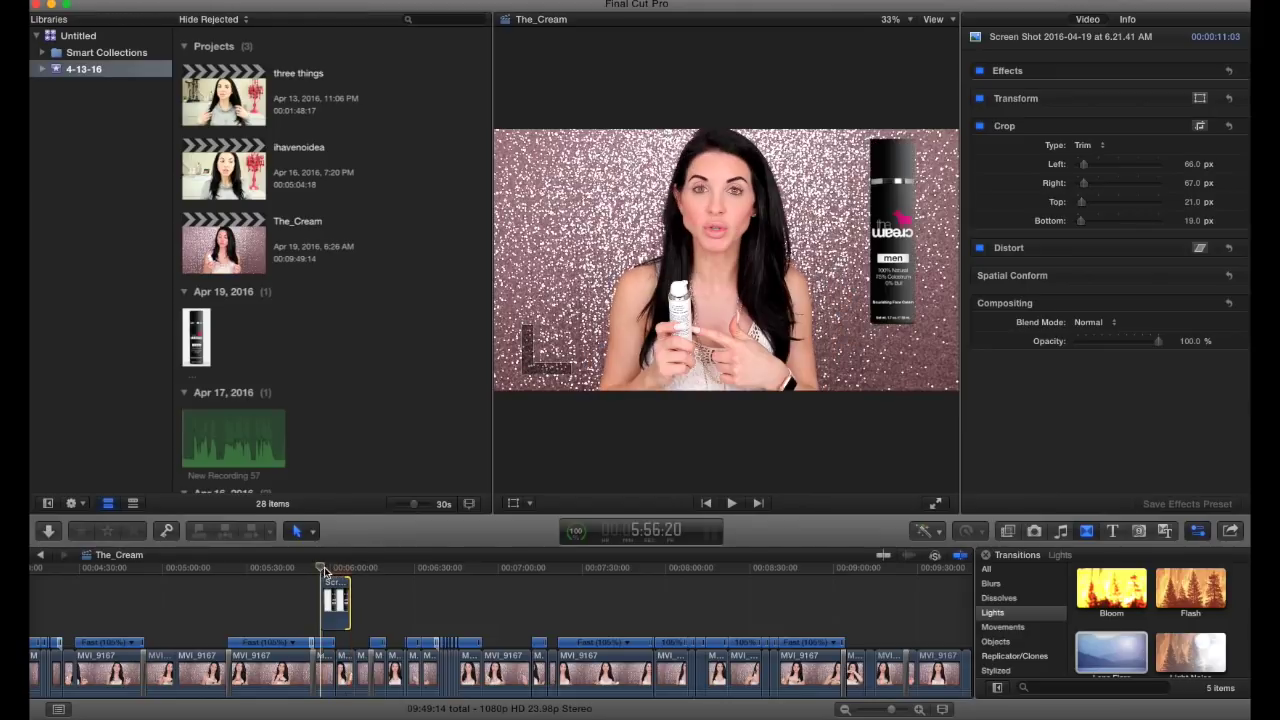
key("space")
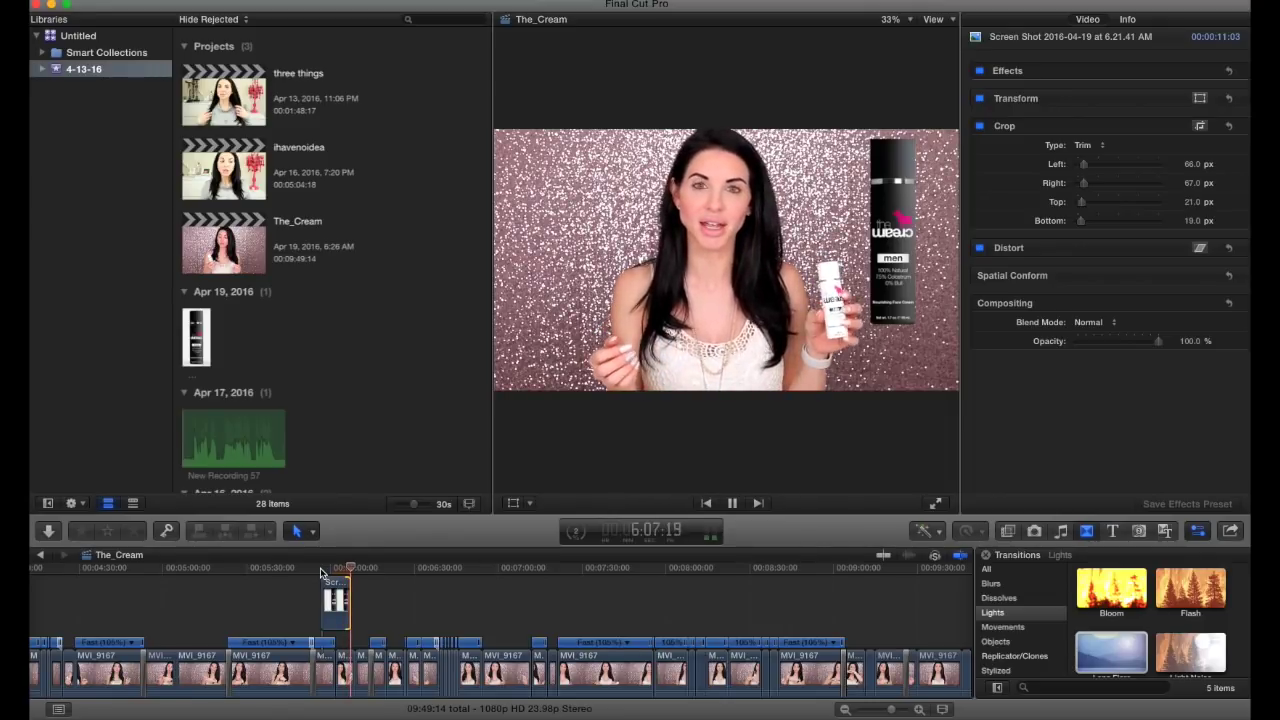
Apply Cross Dissolve to the cream bottle overlay and play it back from just before it
left_click(740, 506)
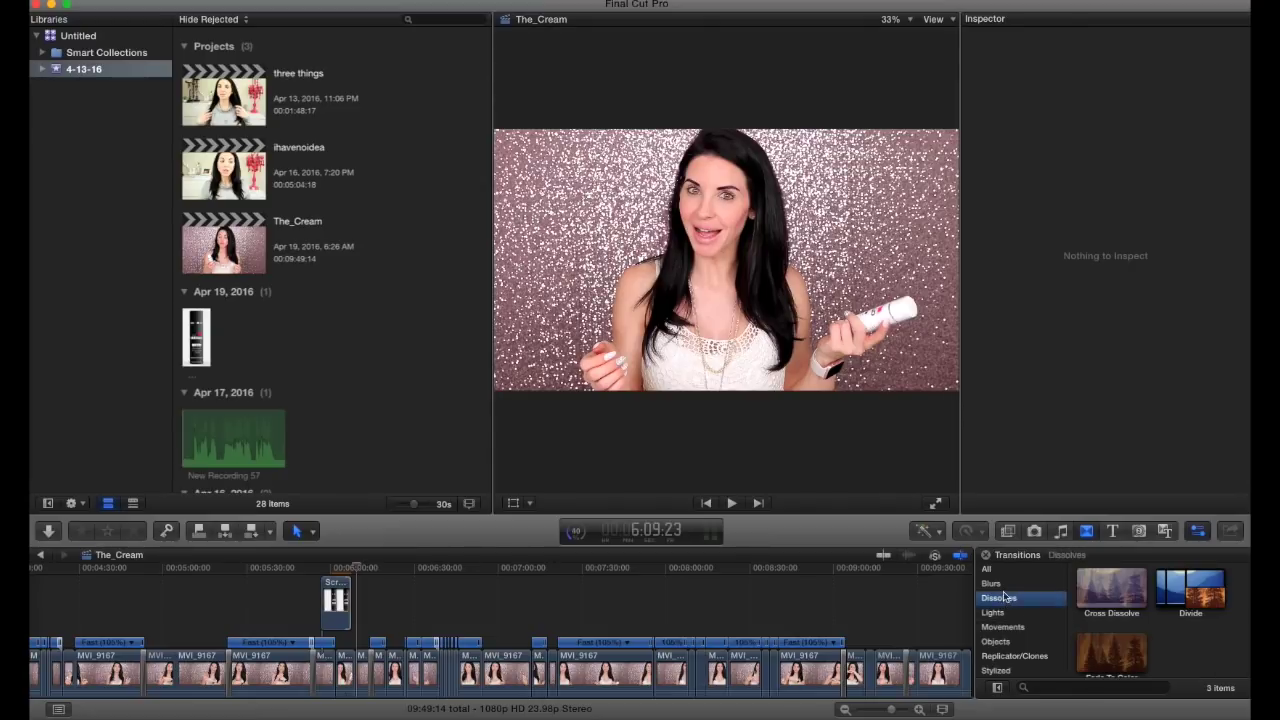
left_click(1126, 585)
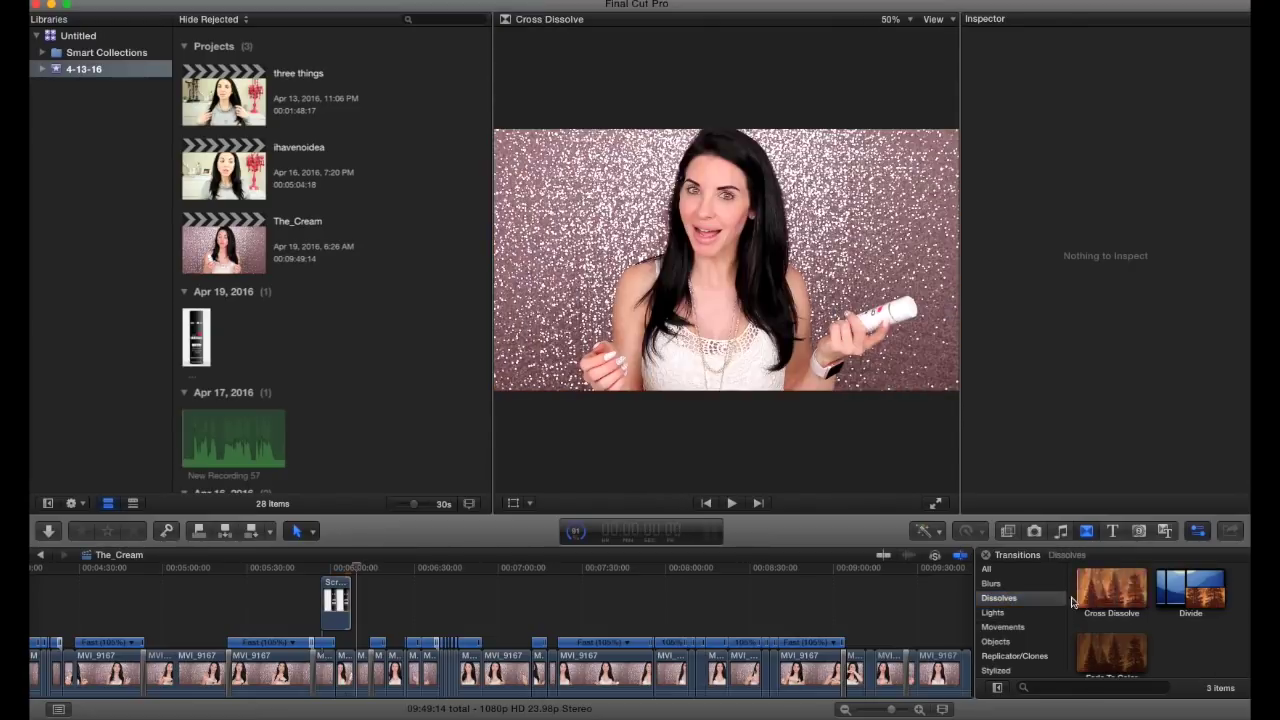
left_click_drag(1117, 593, 338, 600)
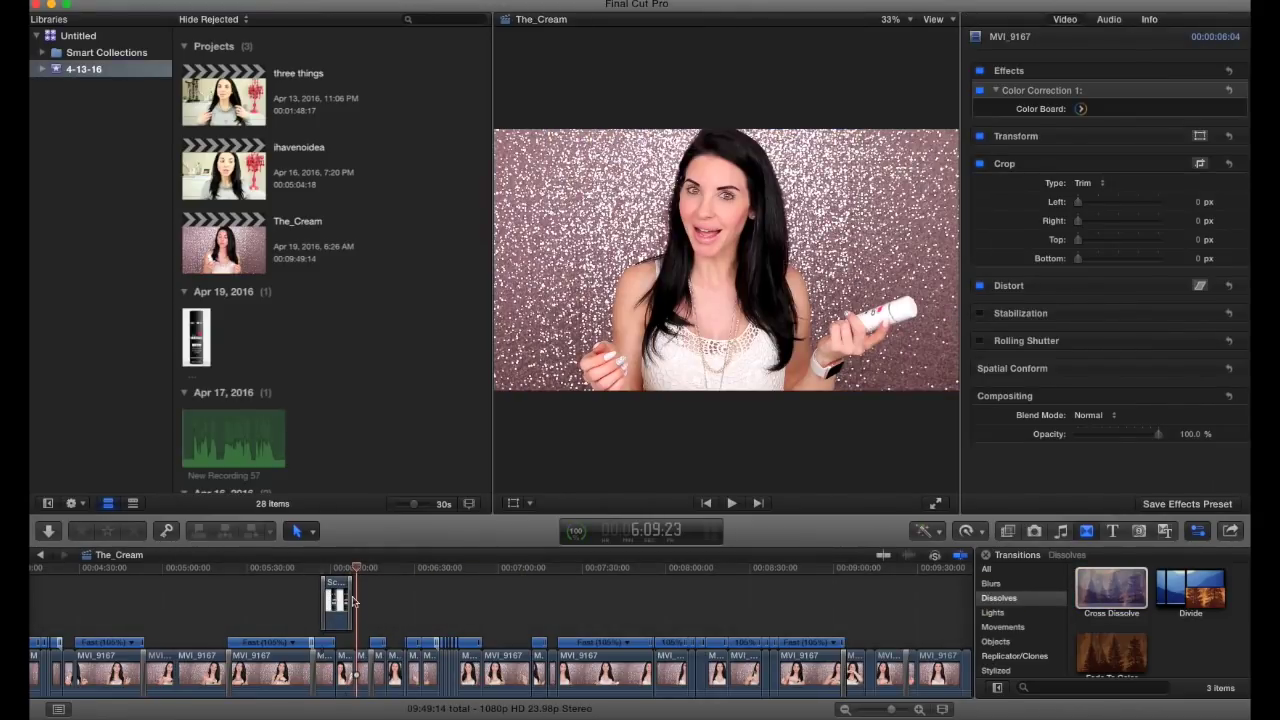
left_click(321, 570)
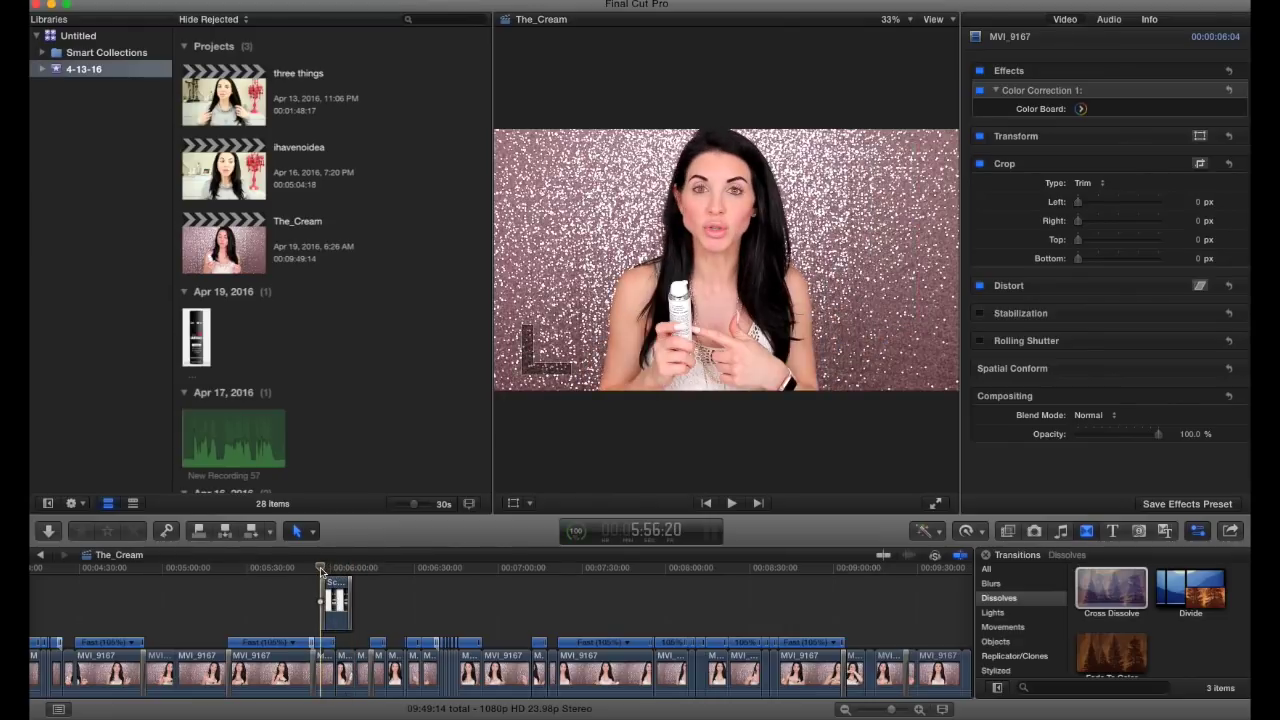
left_click_drag(320, 571, 315, 571)
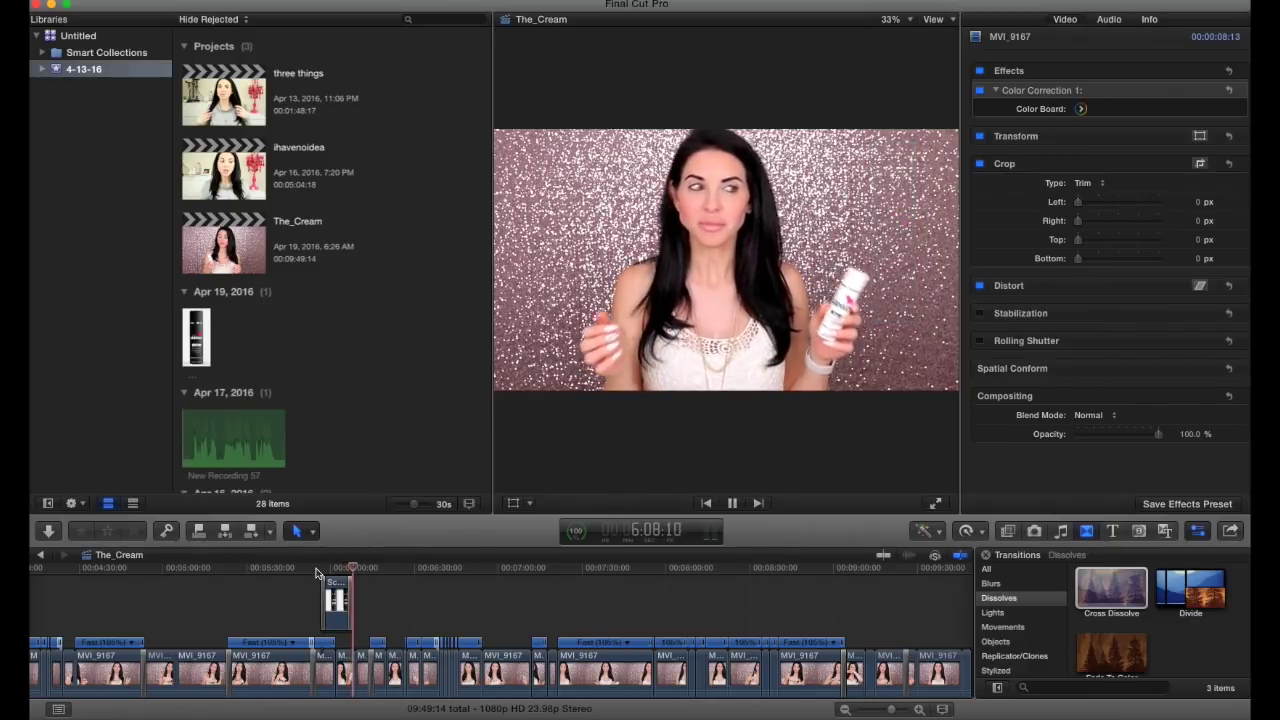
key("space")
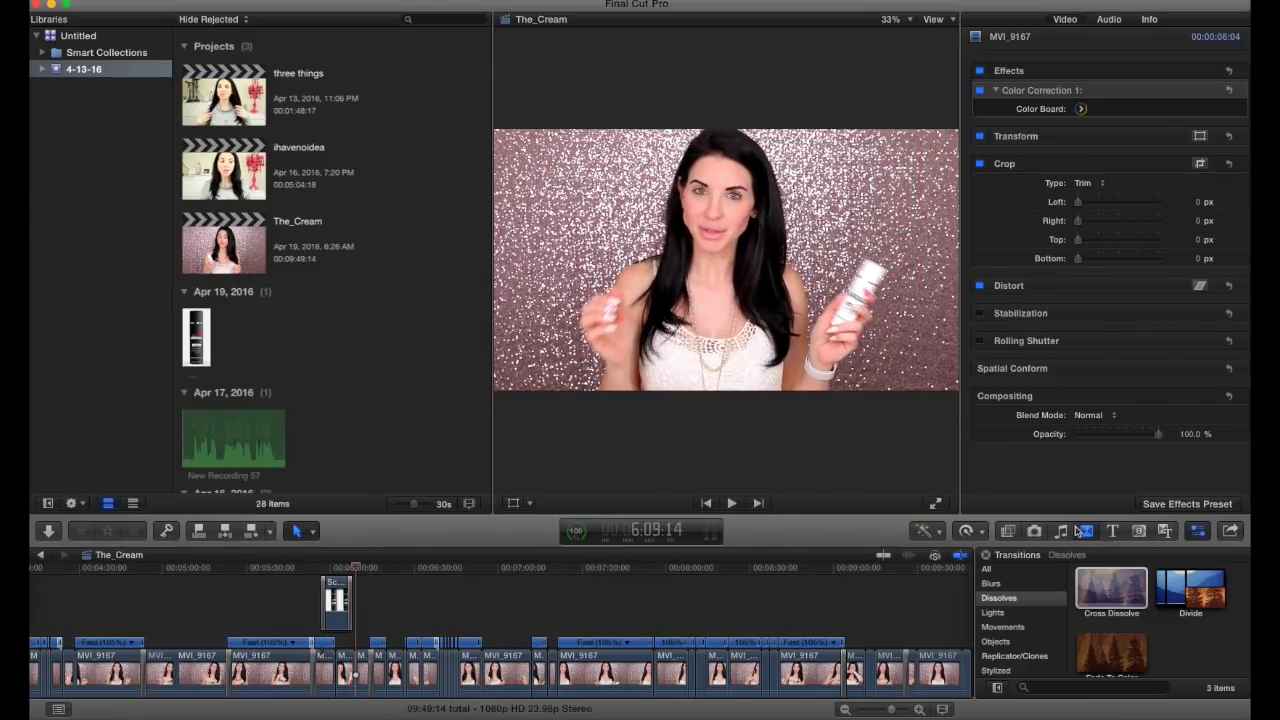
Preview Swish 1 from the sound effects library and drop it at the overlay's start
left_click(1062, 532)
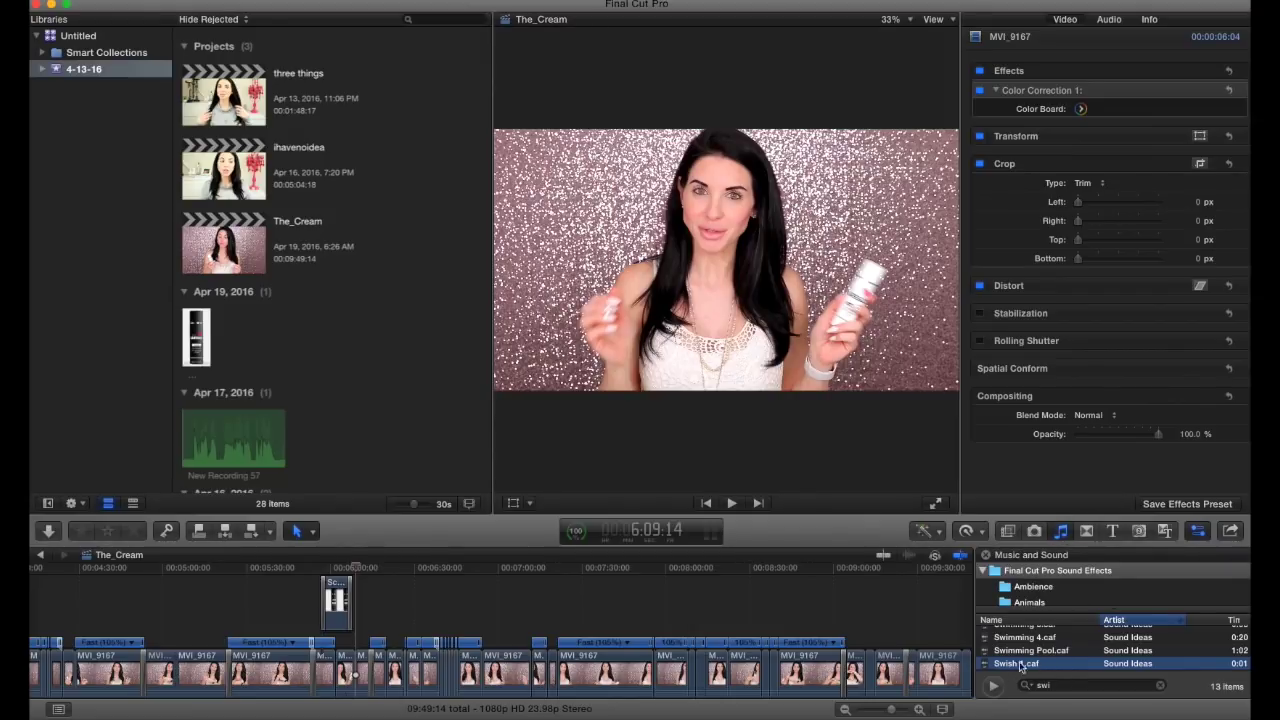
double_click(1016, 664)
scroll(645, 603, "up", 2)
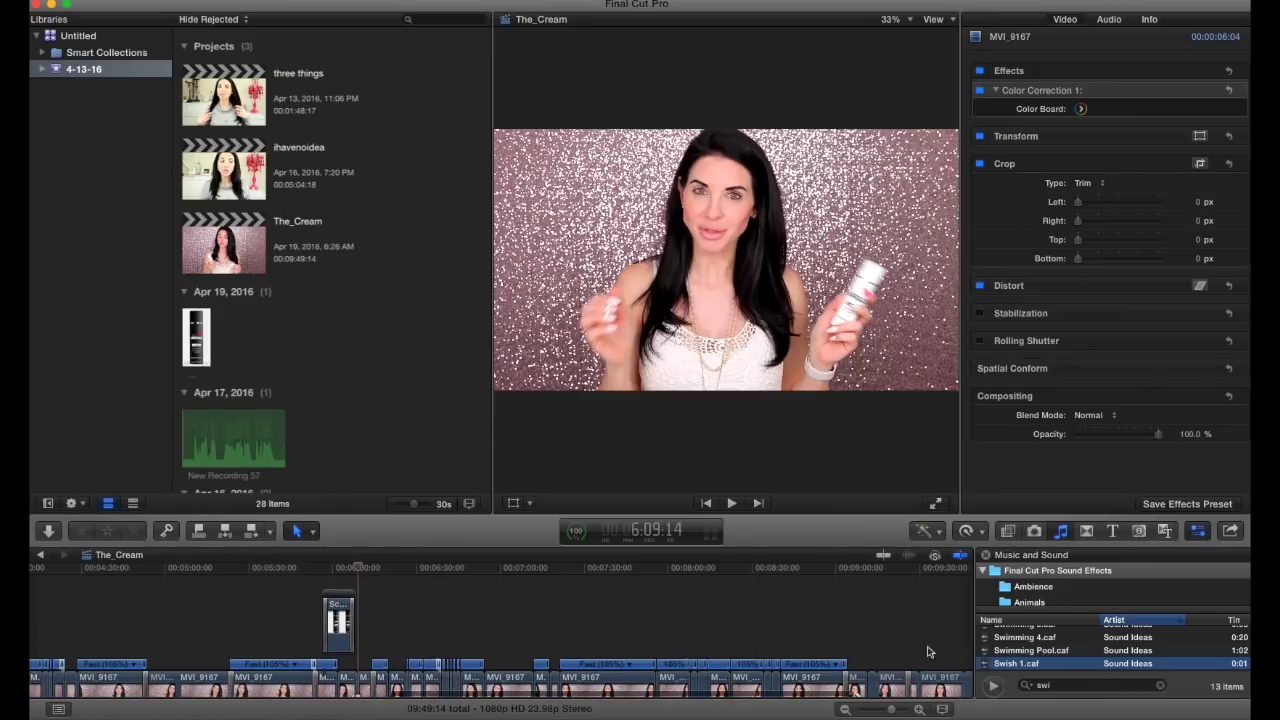
left_click_drag(1016, 667, 326, 588)
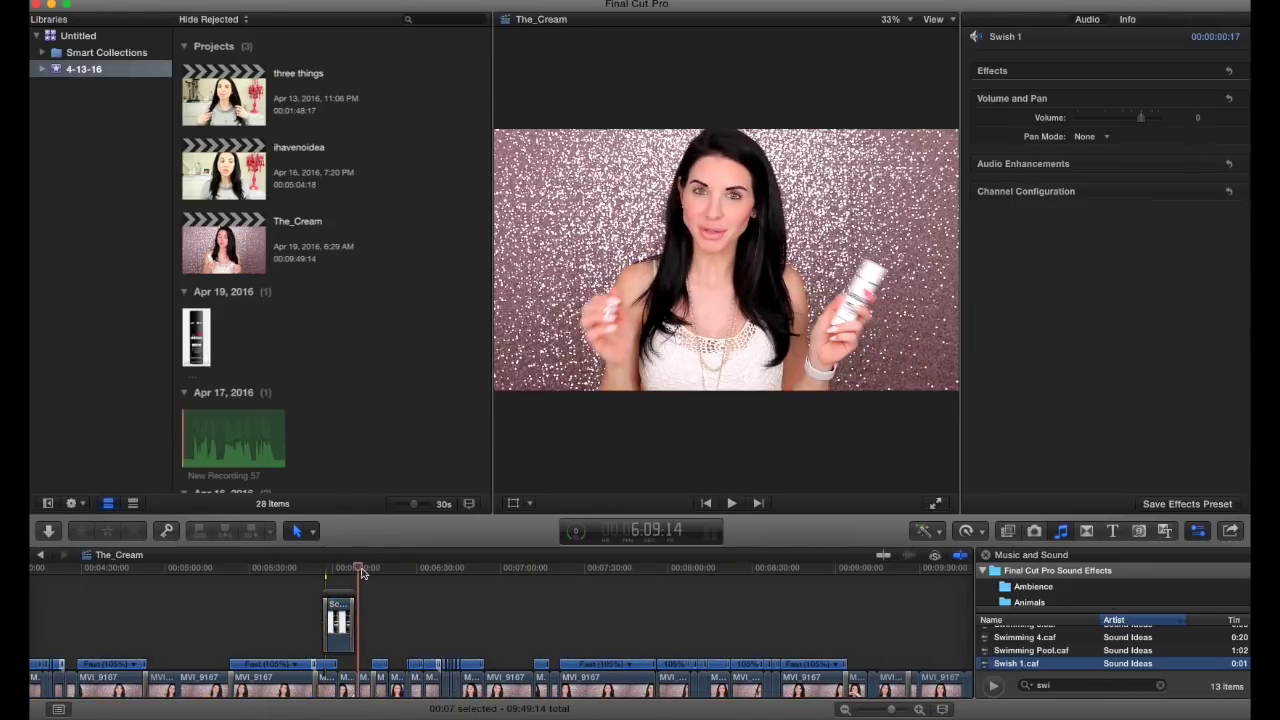
scroll(316, 627, "up", 1)
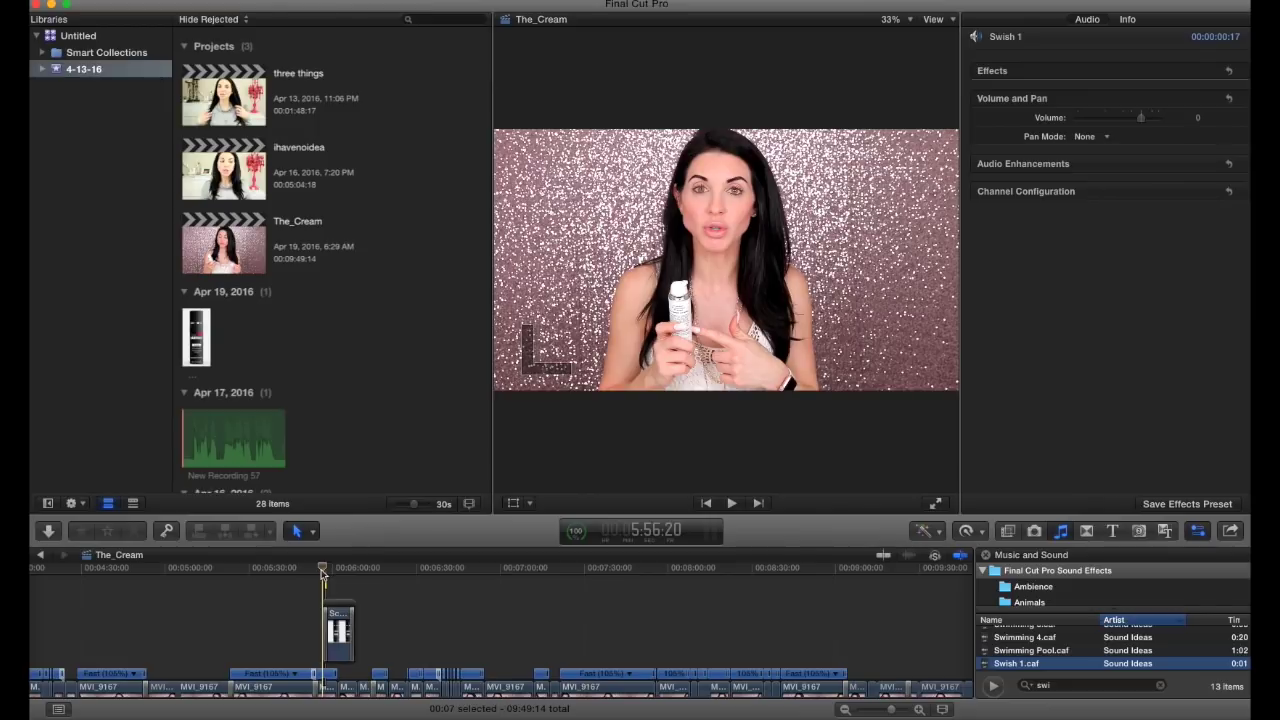
key("space")
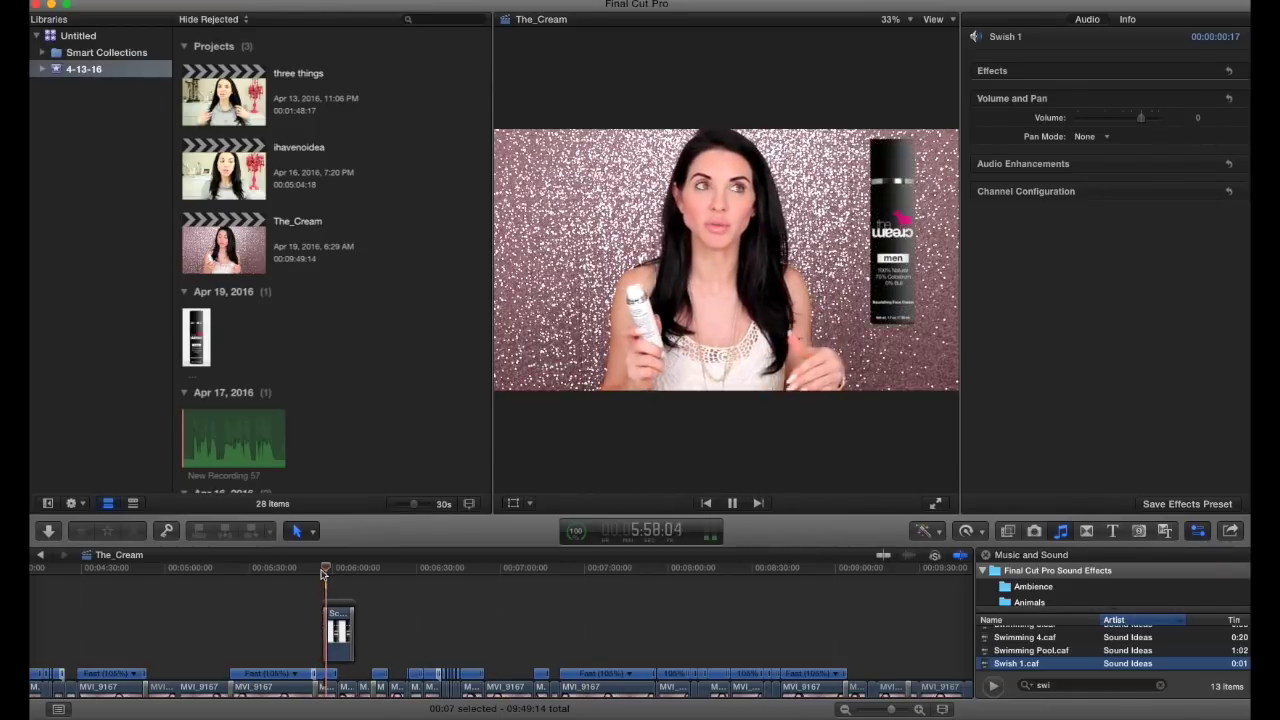